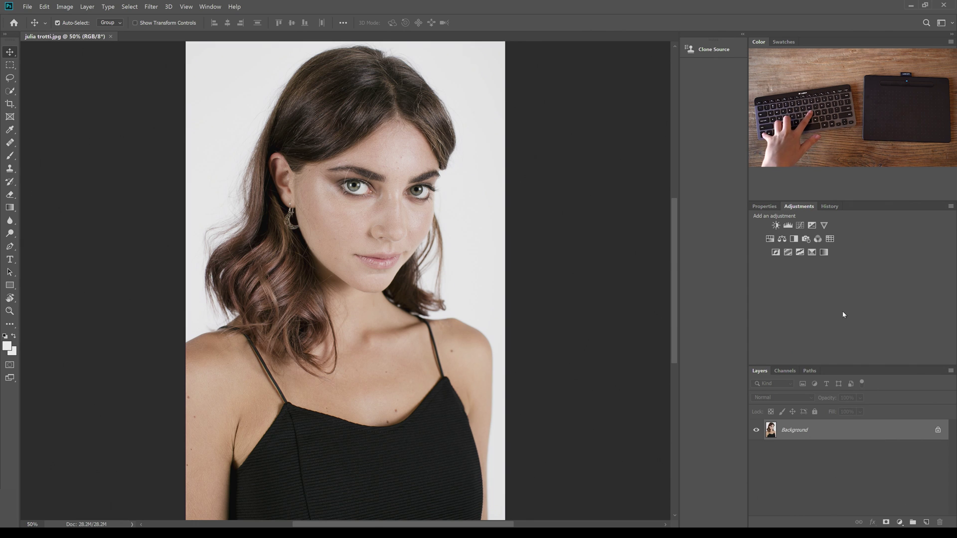
- Duplicate the Background layer twice, hide the upper copy and make Layer 1 the active layer
key(ctrl+j)
key(ctrl+j)
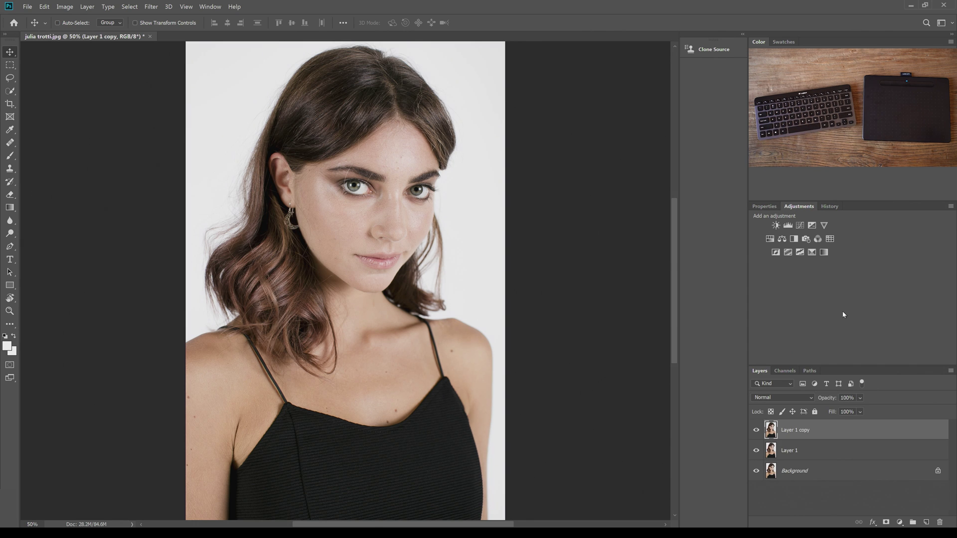
click(756, 432)
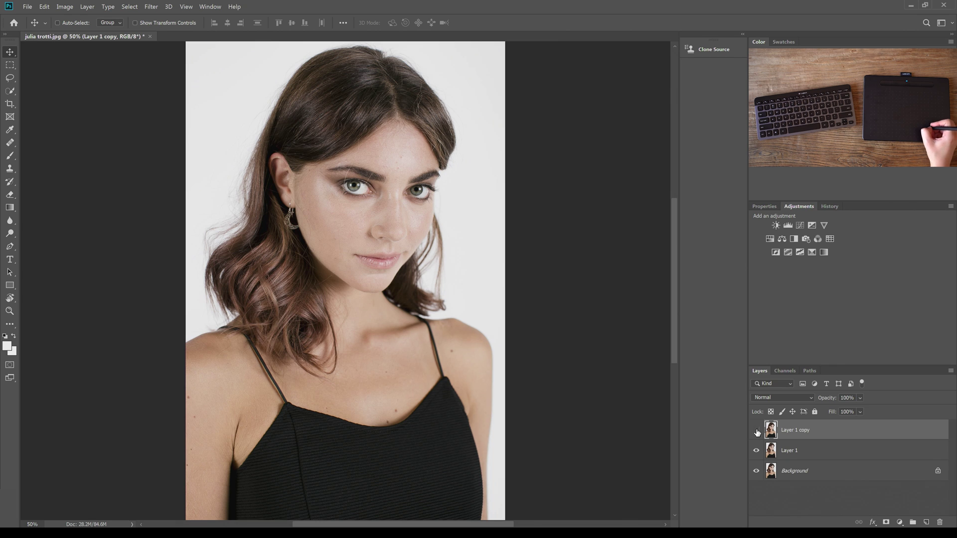
click(814, 452)
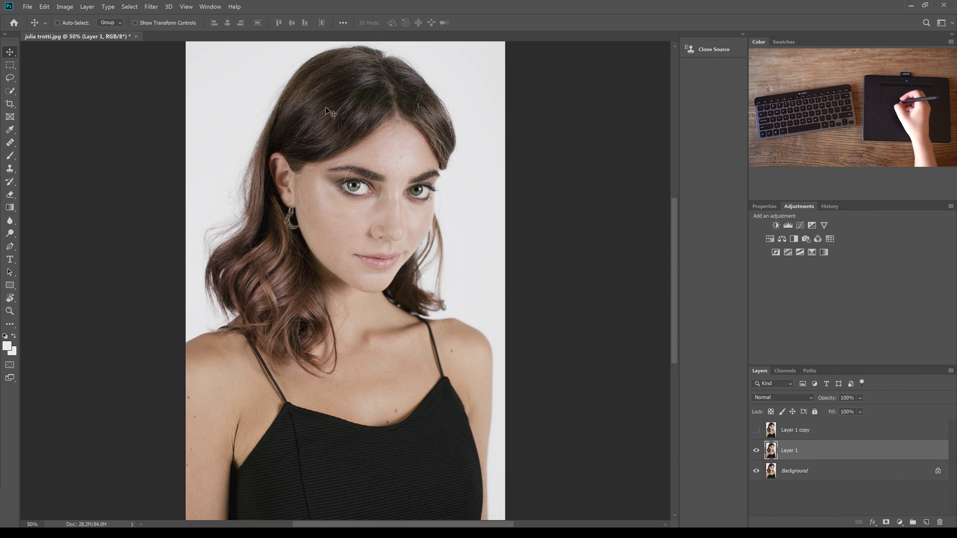
- Apply a Gaussian Blur with a 3.6-pixel radius to Layer 1, checking the skin detail at 100% zoom
click(151, 6)
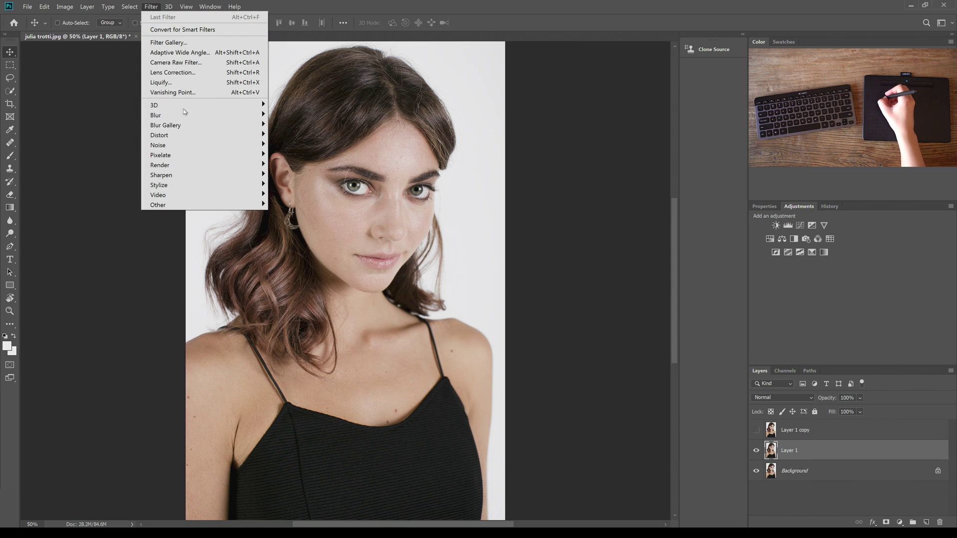
mouse_move(206, 120)
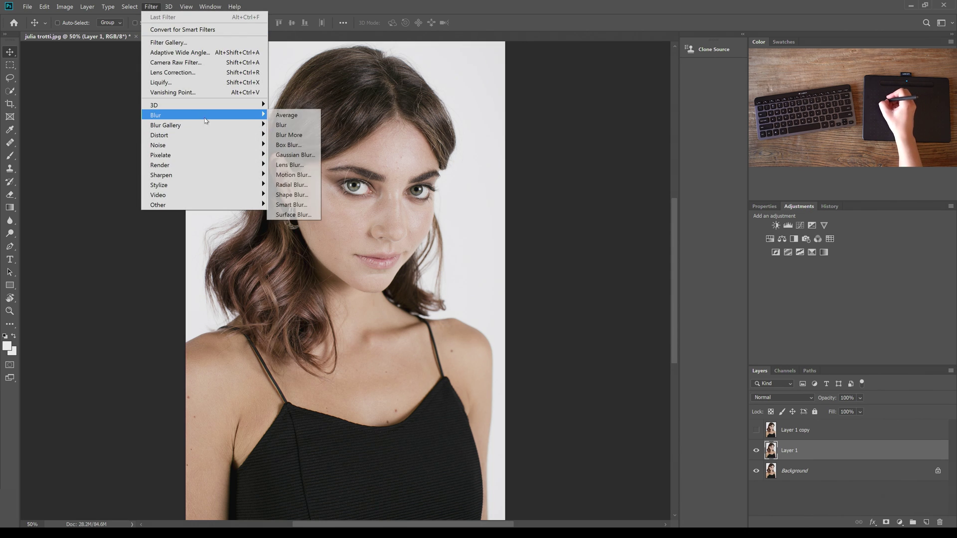
click(295, 155)
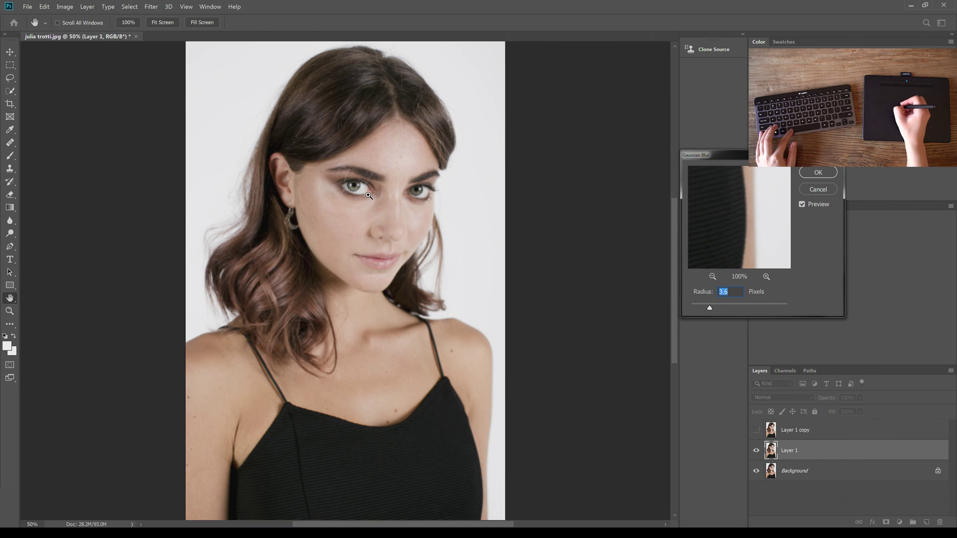
ctrl+click(370, 210)
ctrl+click(377, 215)
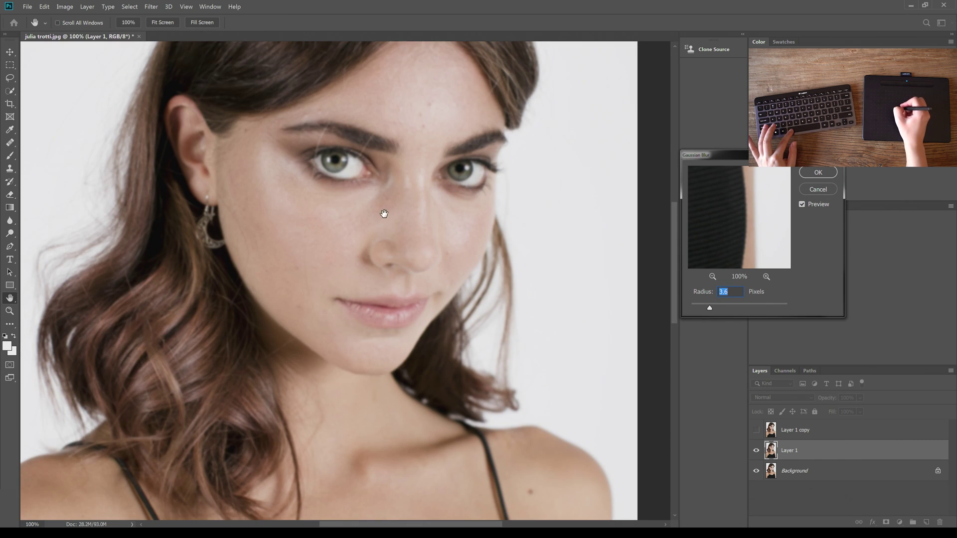
drag(384, 213, 387, 245)
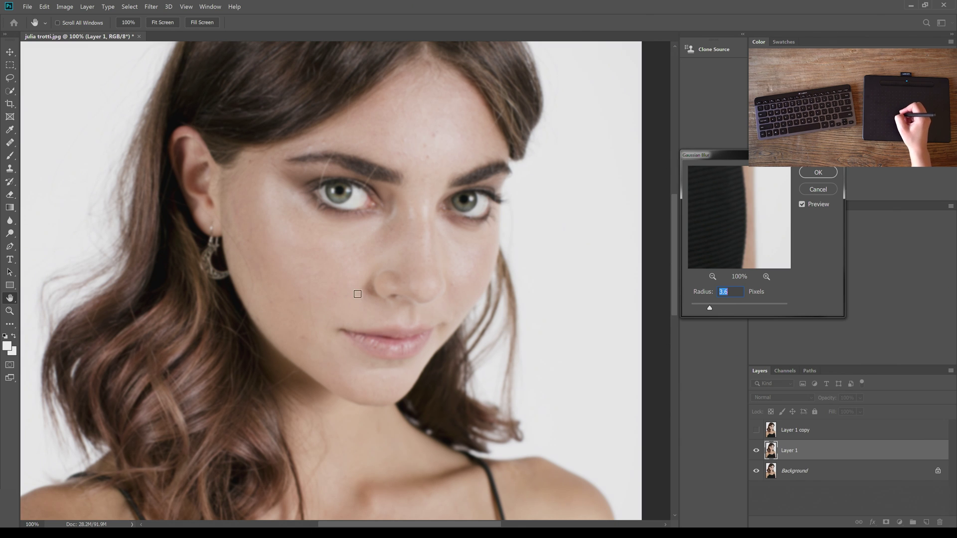
drag(709, 309, 726, 309)
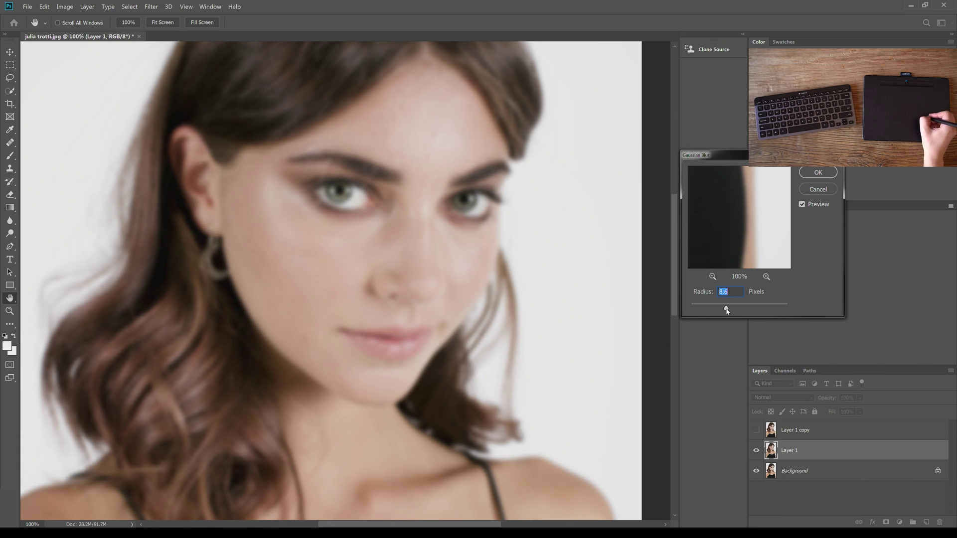
drag(726, 308, 697, 310)
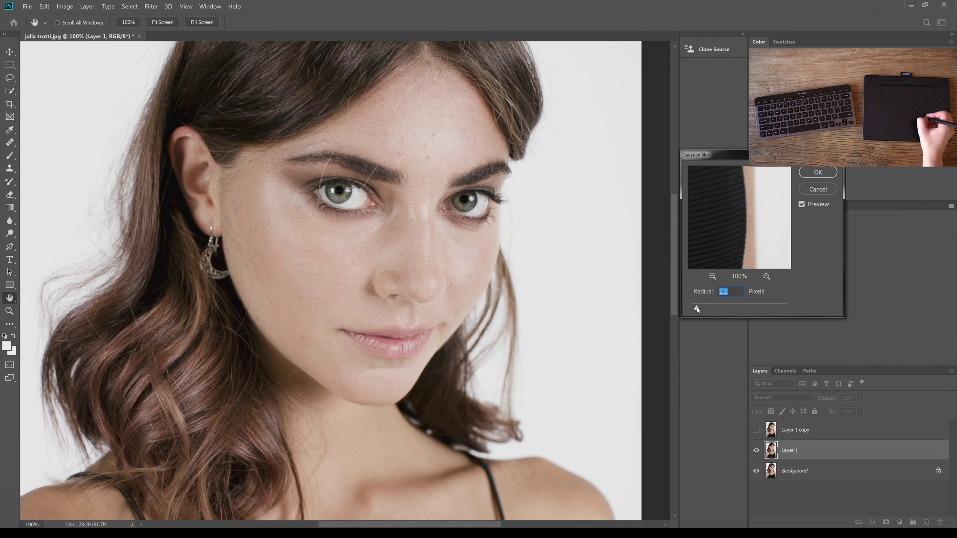
drag(697, 309, 710, 310)
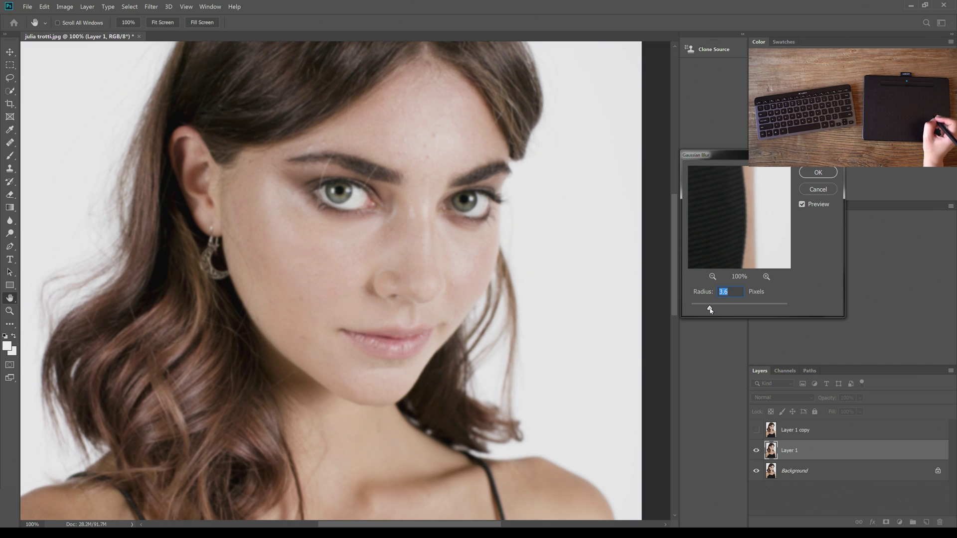
click(819, 174)
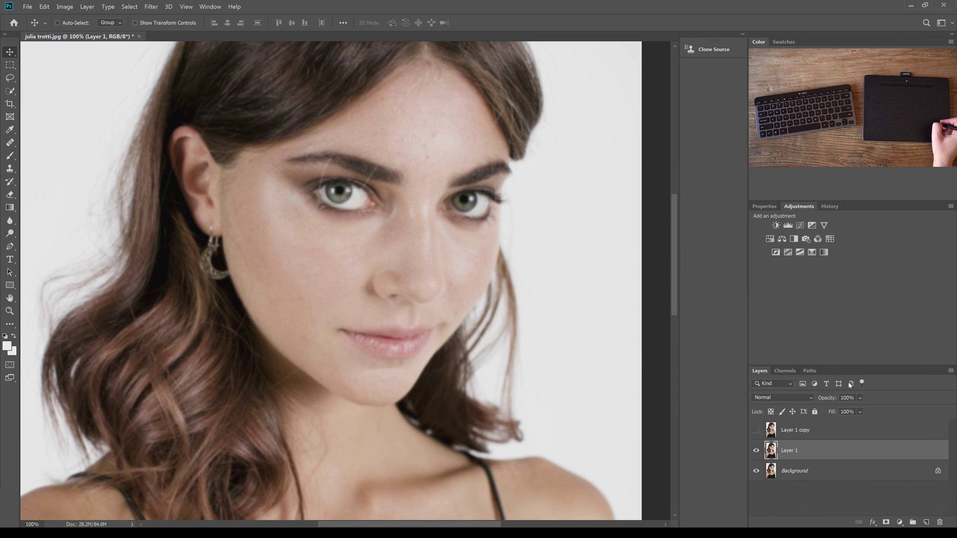
- Show Layer 1 copy and use Apply Image on it with Layer 1 as source, Subtract blending, scale 2 and offset 128
click(804, 431)
click(756, 429)
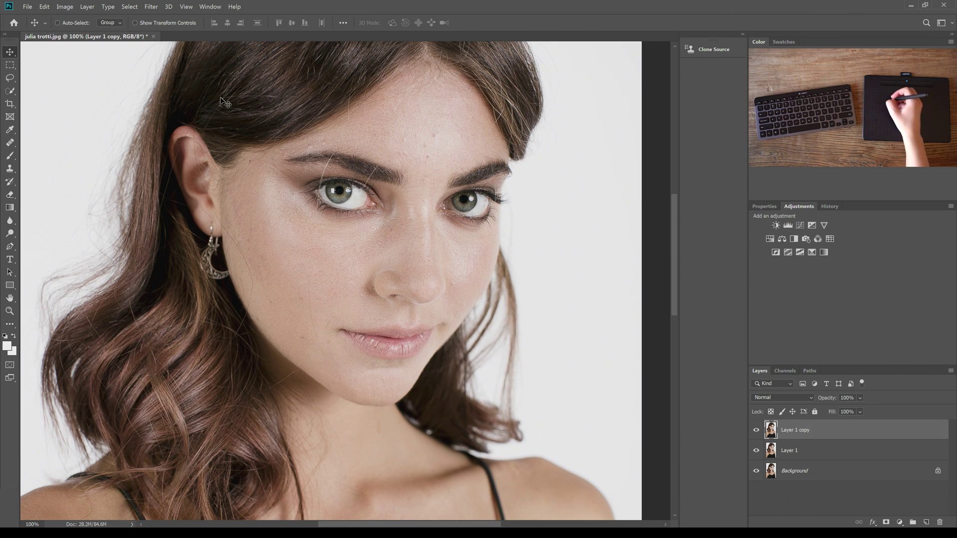
click(65, 7)
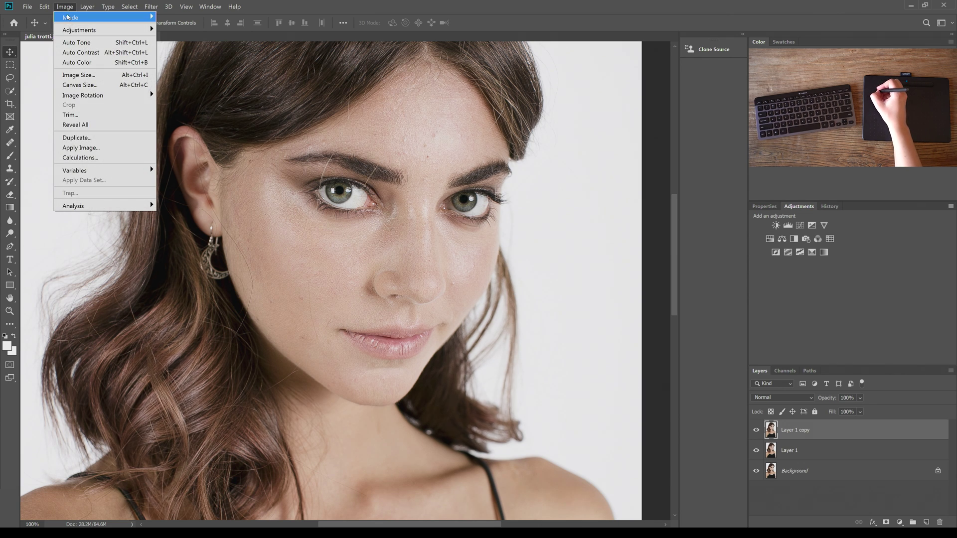
click(104, 148)
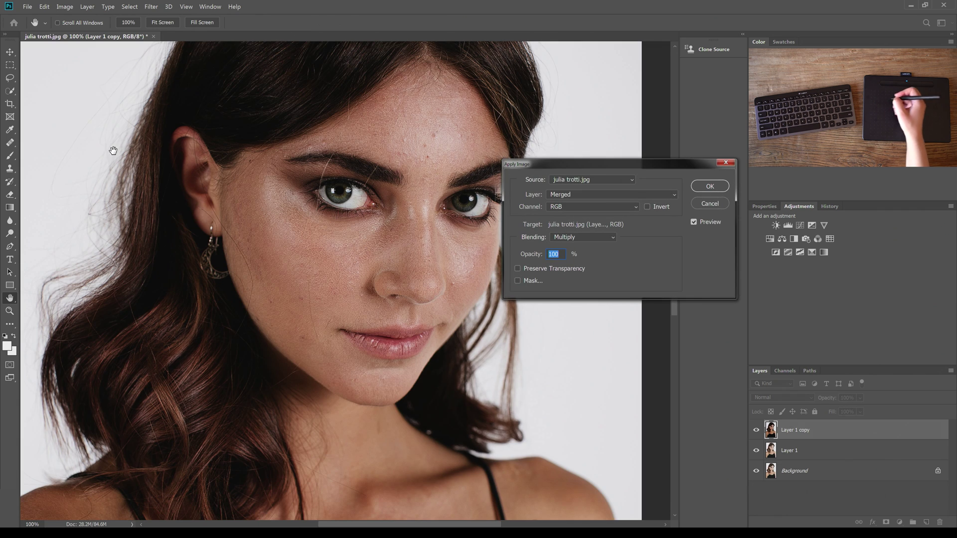
drag(617, 164, 671, 150)
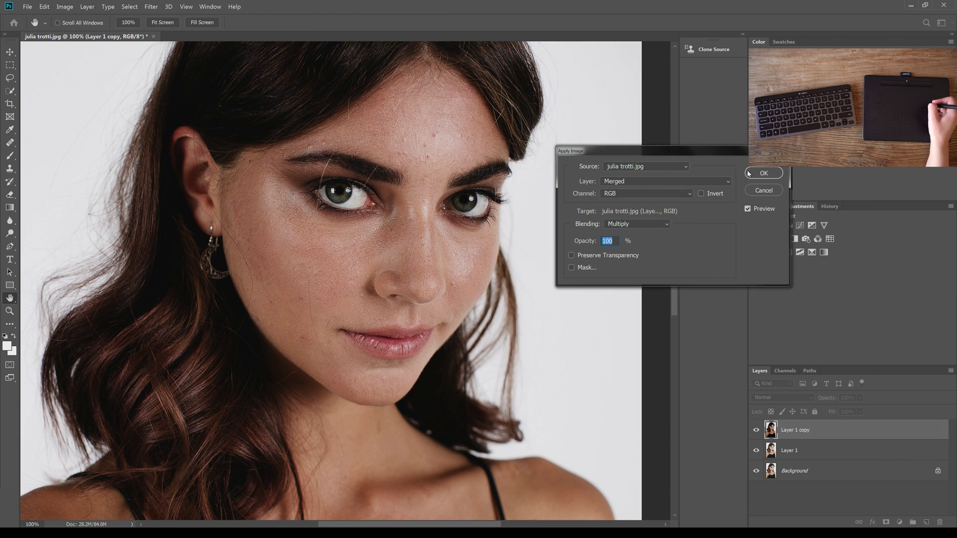
click(621, 183)
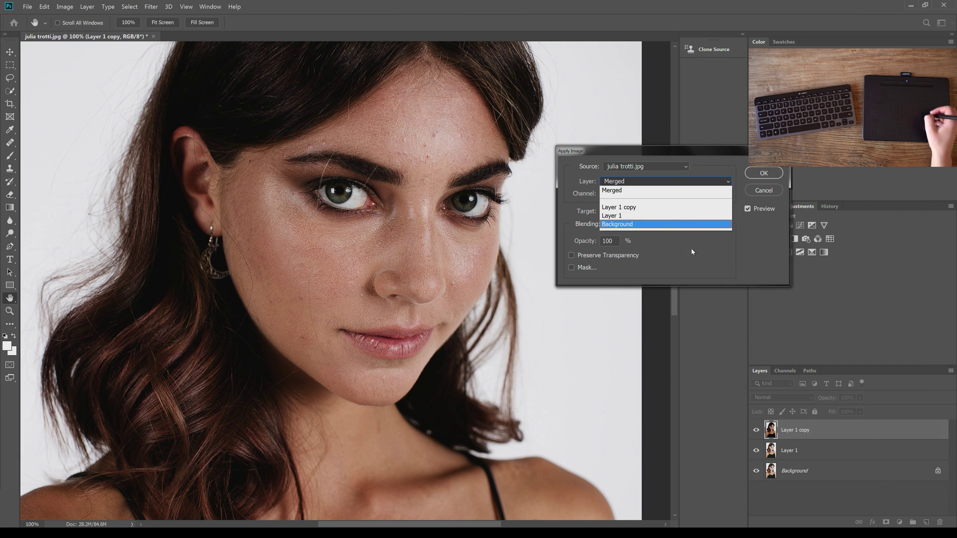
click(619, 217)
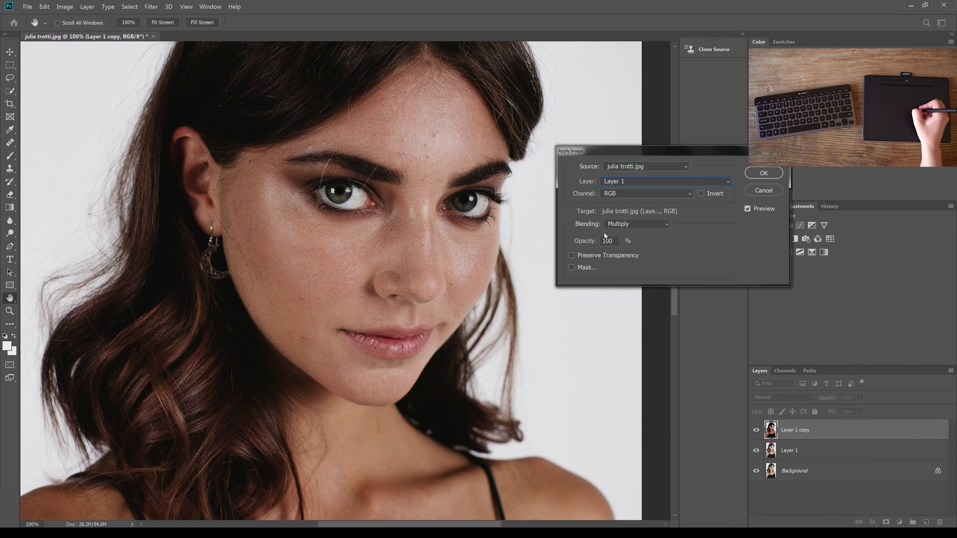
click(642, 225)
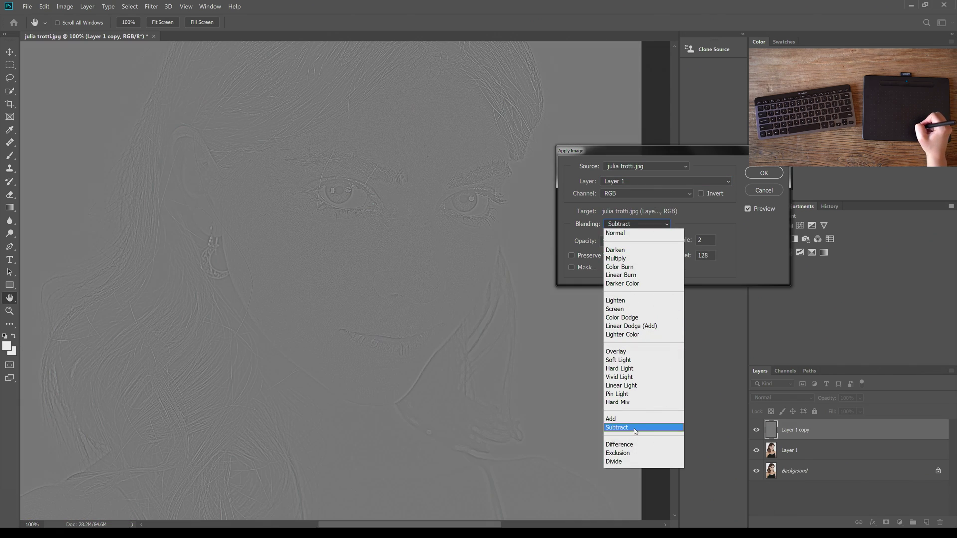
click(636, 429)
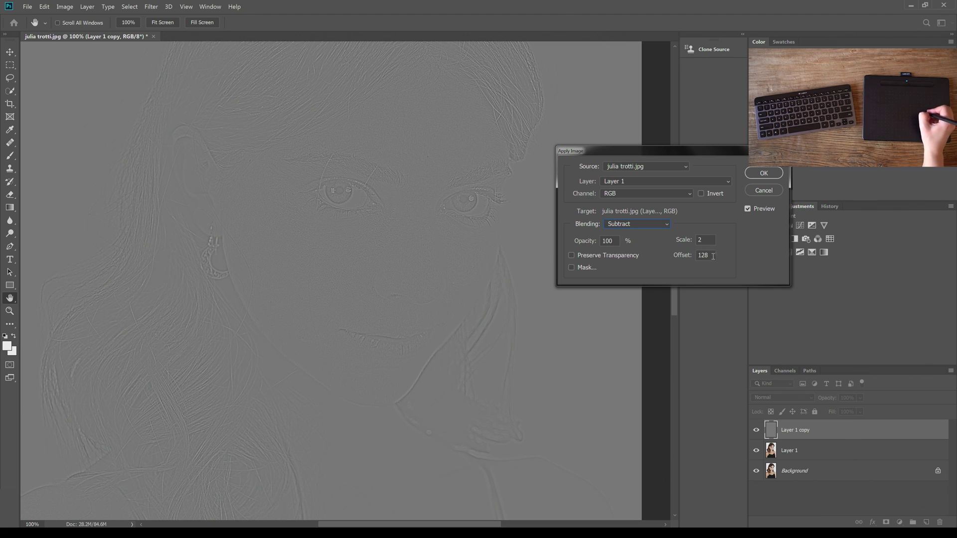
click(766, 174)
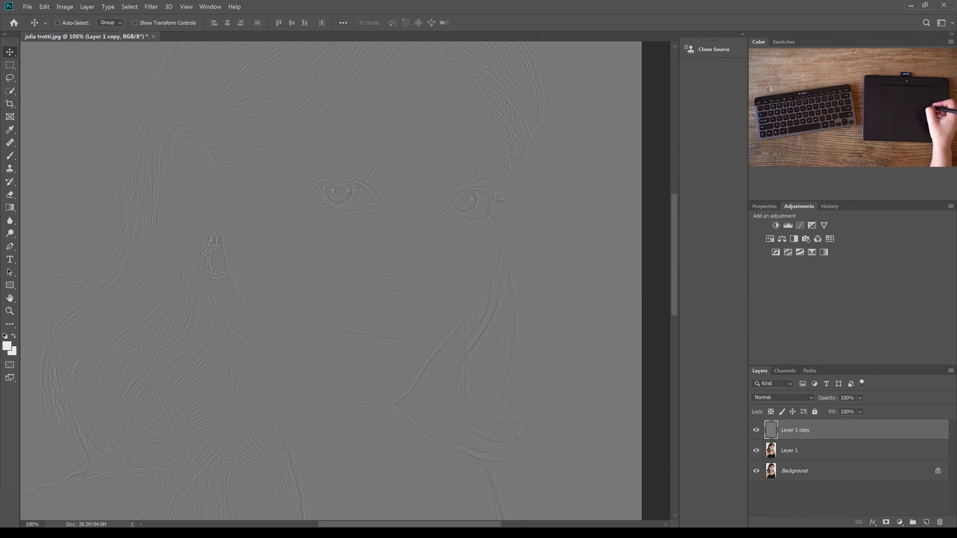
- Set the blend mode of Layer 1 copy to Linear Light
click(779, 395)
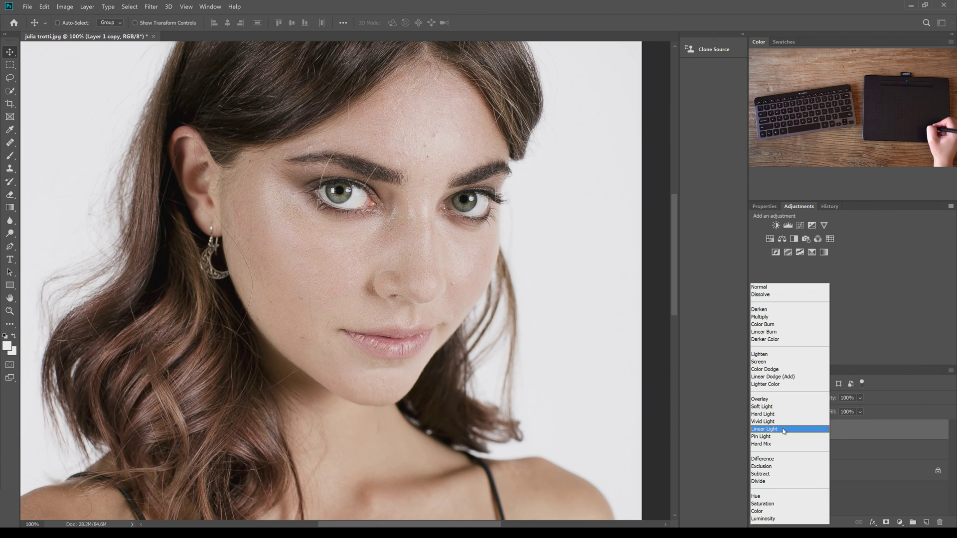
click(784, 429)
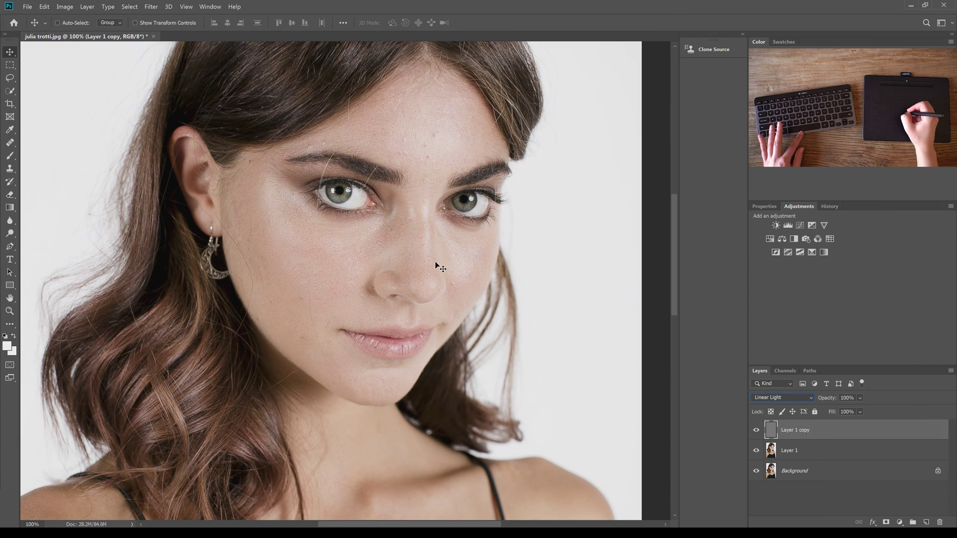
- Compare the original Background with the combined layers by repeatedly isolating it and restoring the other layers' visibility
drag(421, 271, 479, 278)
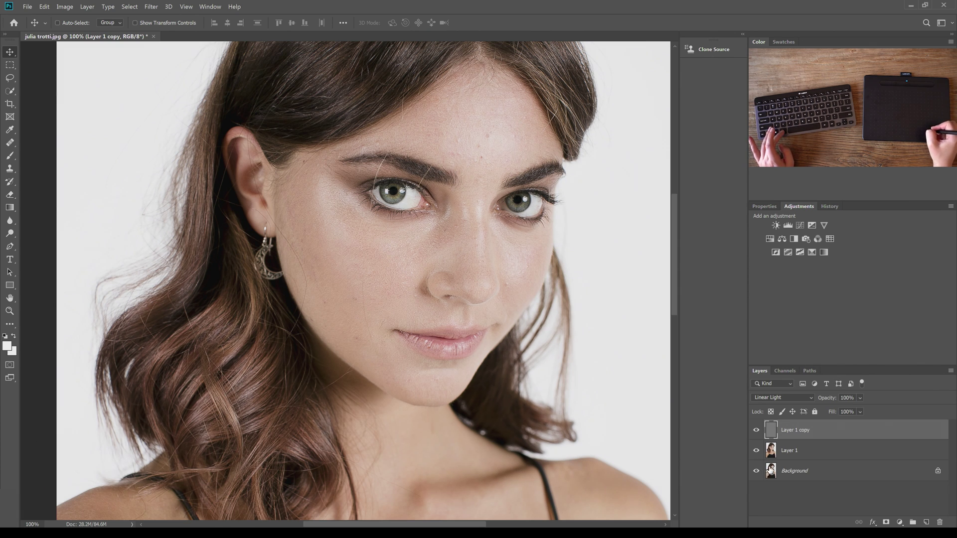
alt+click(757, 472)
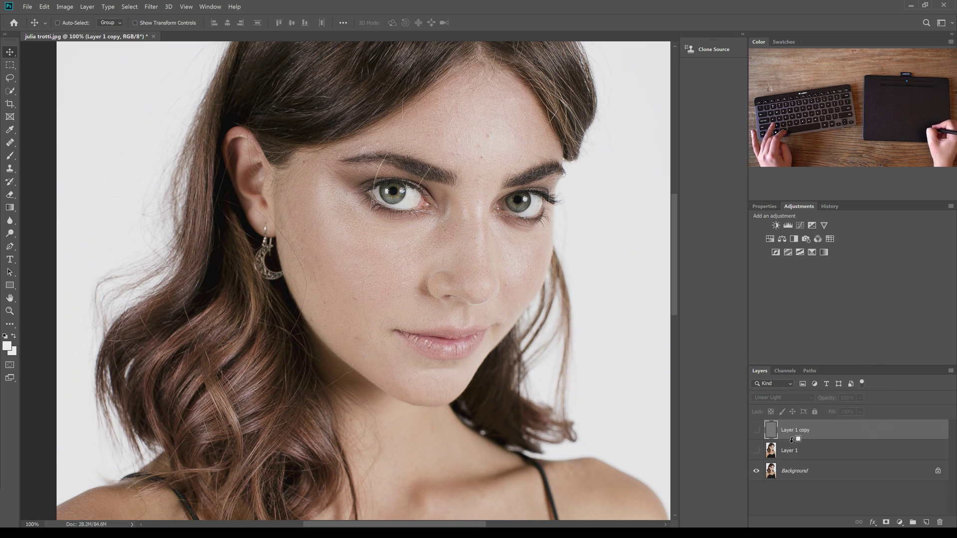
alt+click(757, 472)
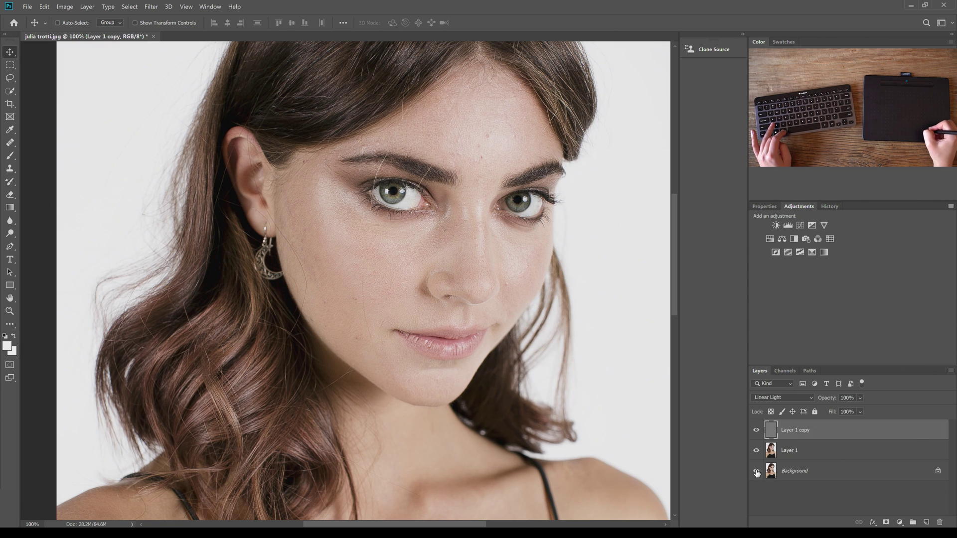
alt+click(757, 473)
alt+click(757, 473)
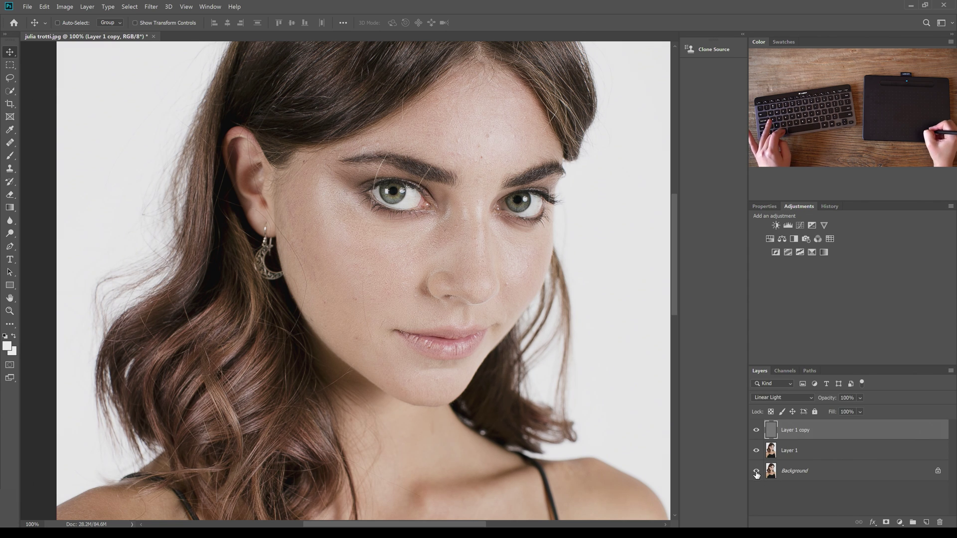
alt+click(756, 472)
alt+click(756, 472)
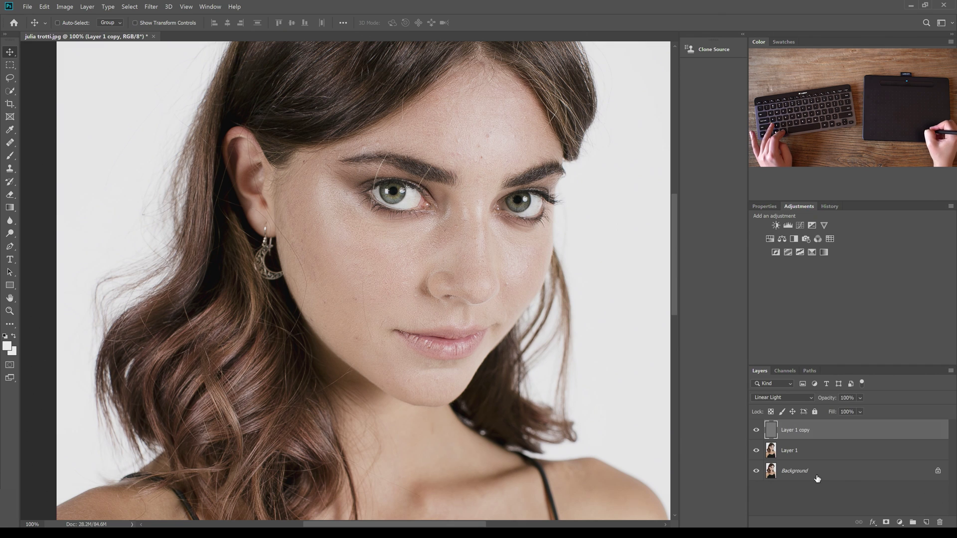
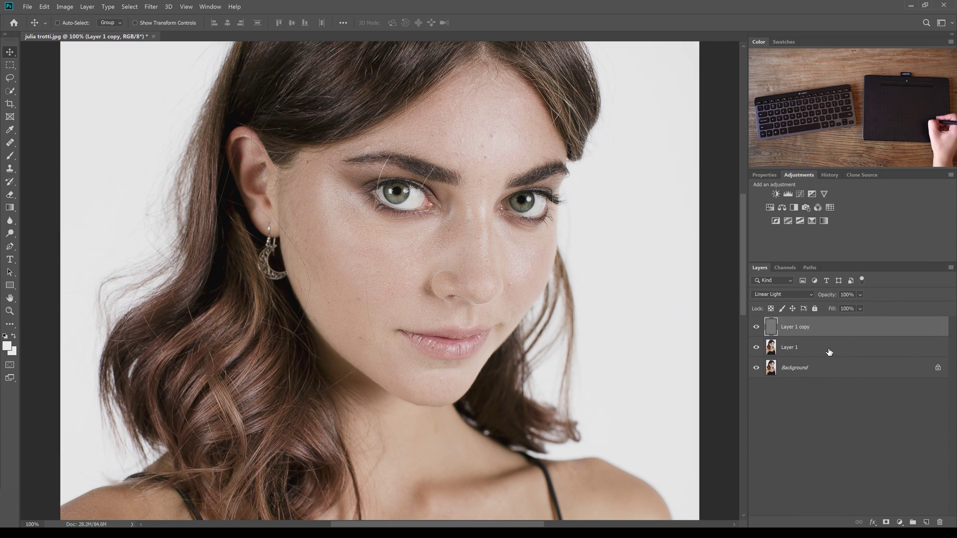
- Select Layer 1 and set the Healing Brush to sample only the Current Layer
click(821, 352)
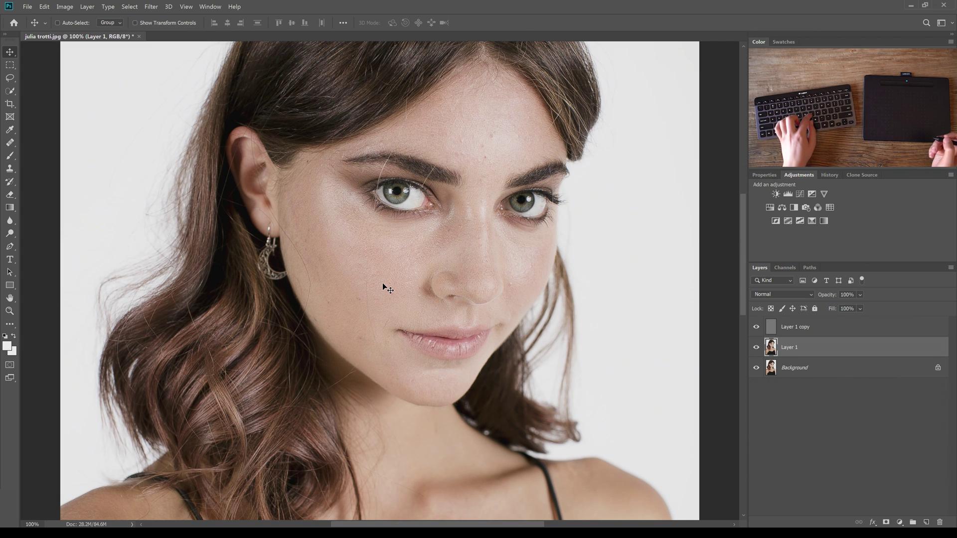
key(j)
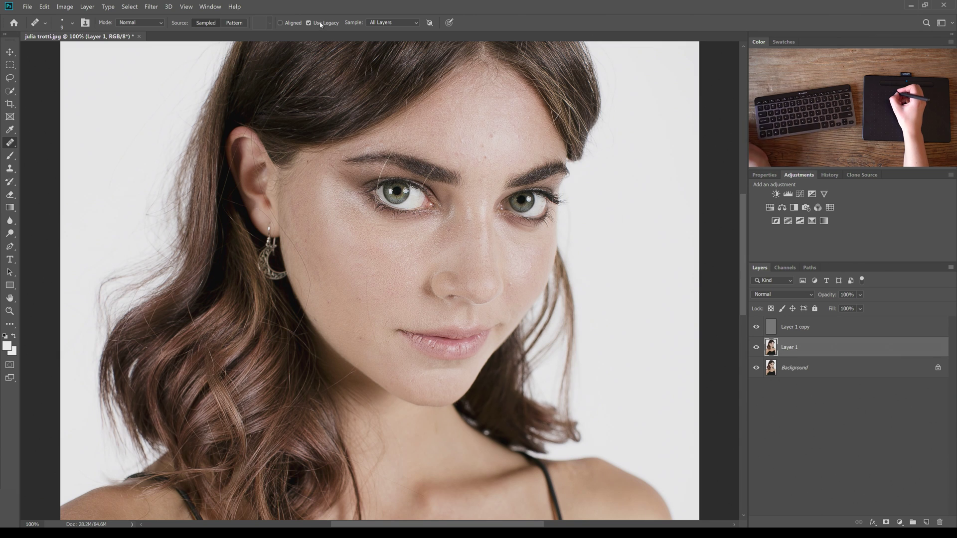
click(387, 23)
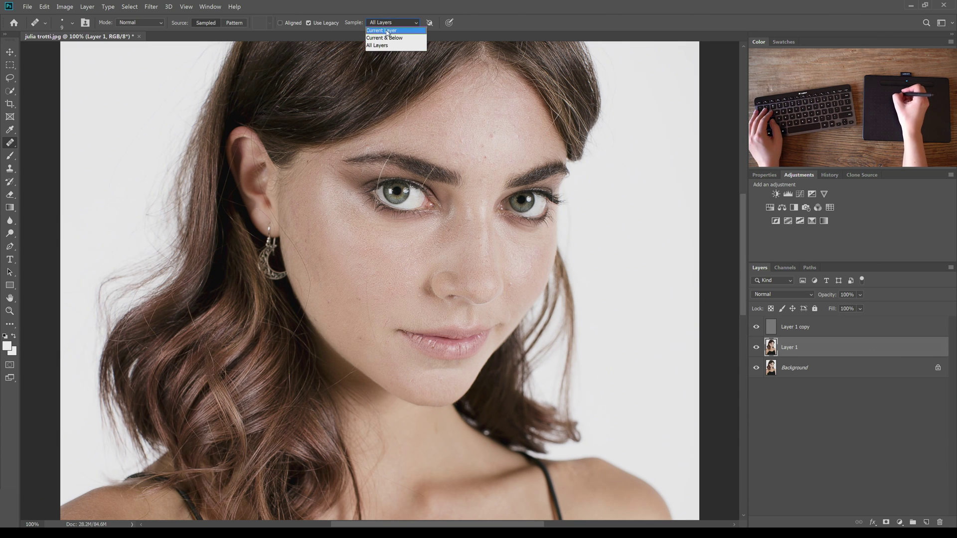
click(389, 29)
key(ctrl+space)
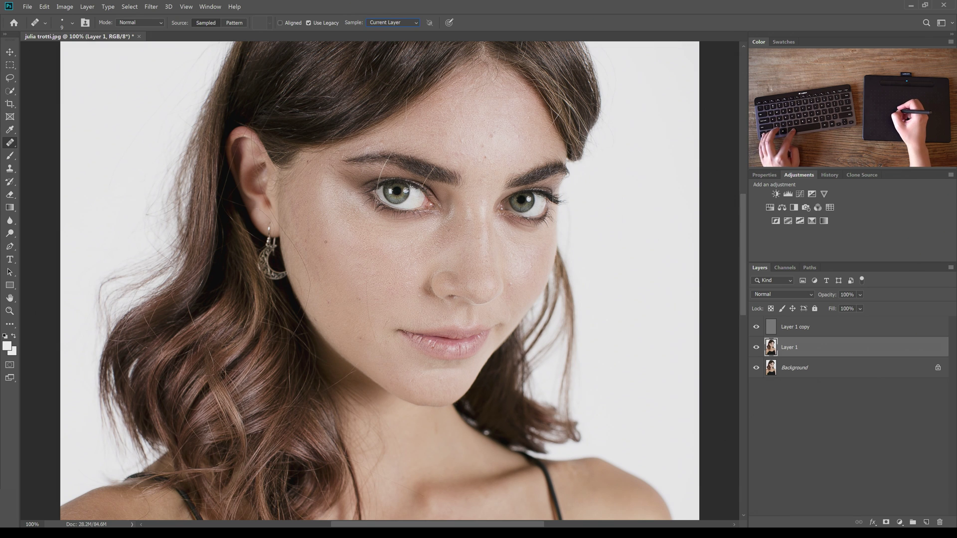
click(355, 270)
drag(364, 272, 381, 280)
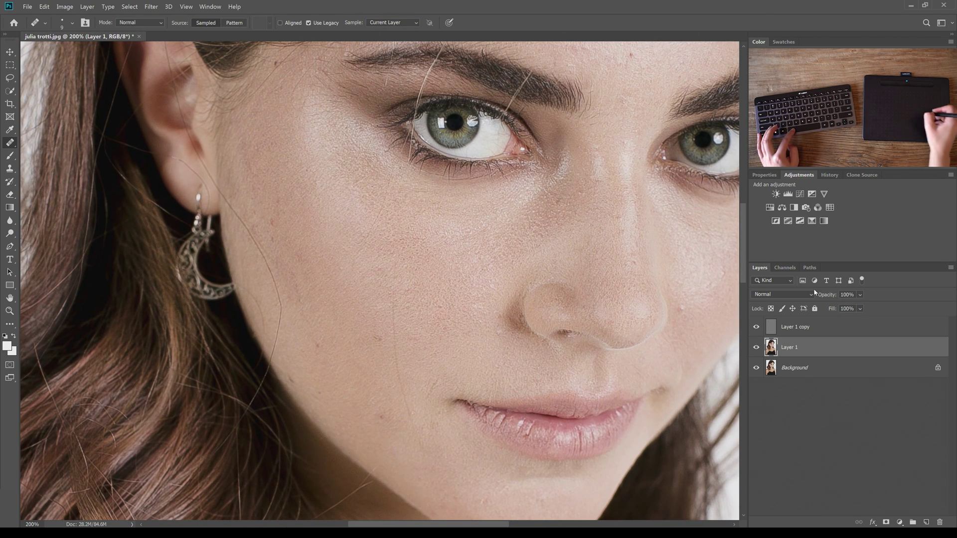
- Circle the problem skin areas in cyan on a new layer above Layer 1 copy, and delete that layer
click(866, 327)
key(alt+space)
click(497, 241)
drag(521, 260, 512, 271)
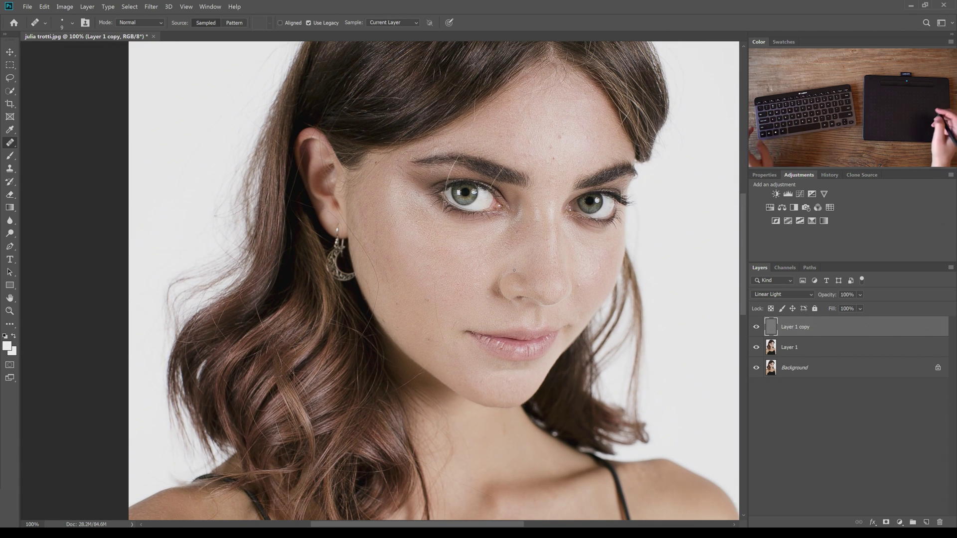
key(ctrl+shift+n)
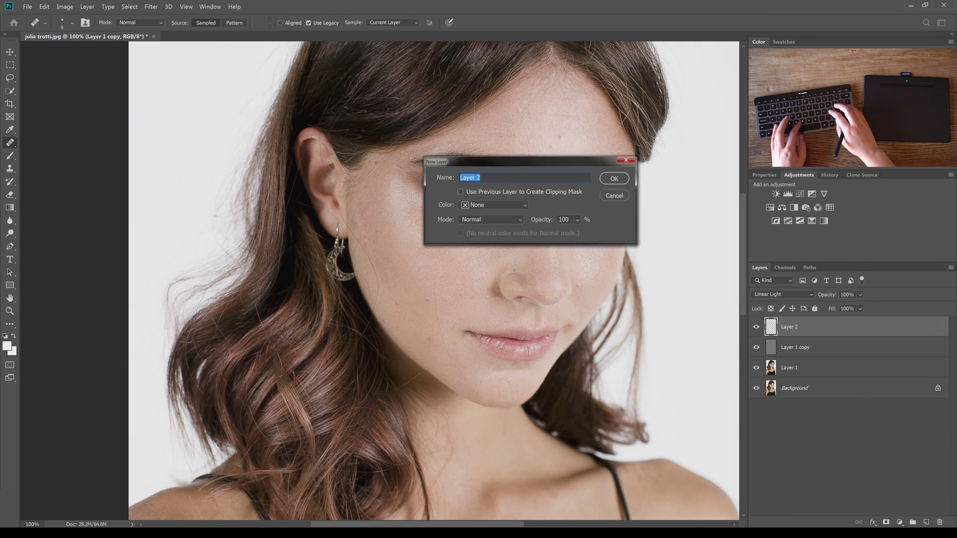
key(Return)
key(b)
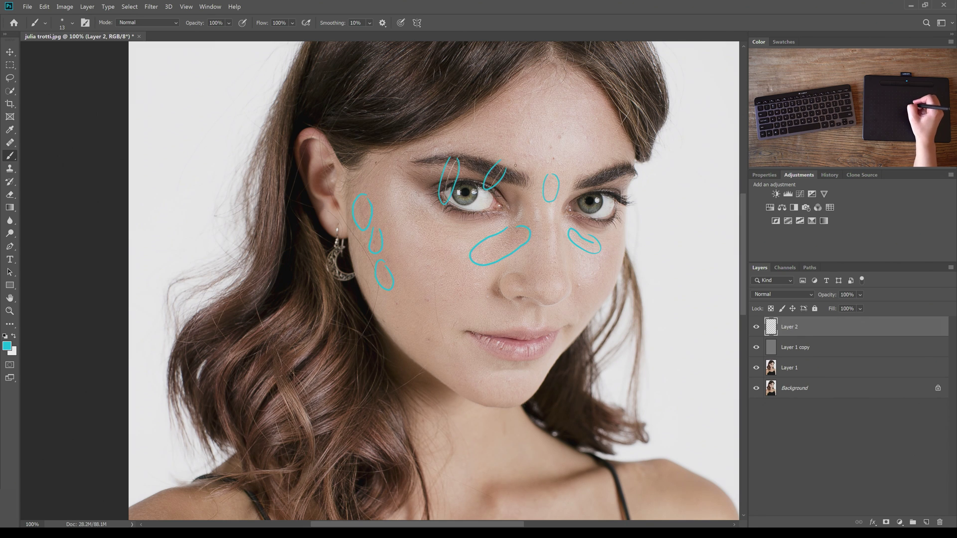
drag(451, 324, 460, 316)
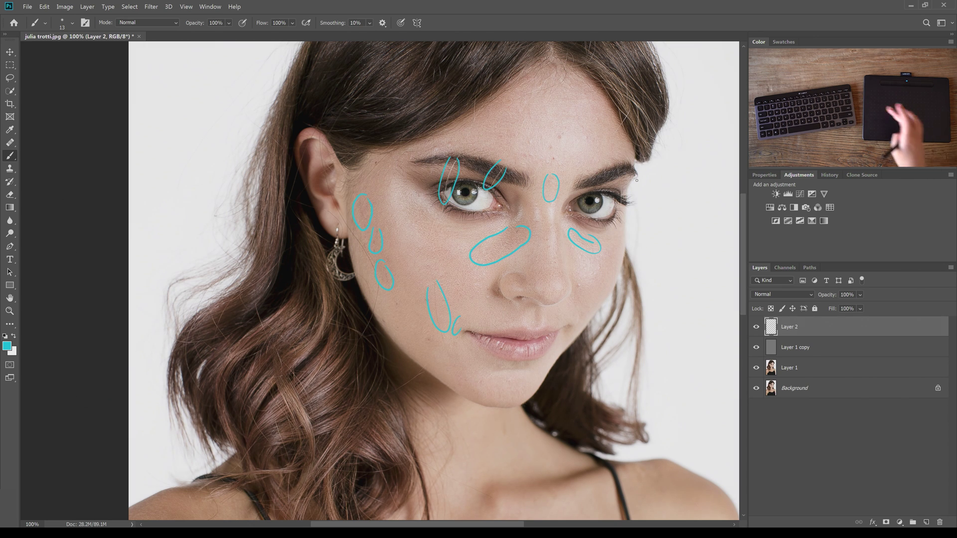
key(Delete)
- Reselect Layer 1 with the Healing Brush and set the brush size to 20 for the cheek near the earring
click(817, 347)
key(j)
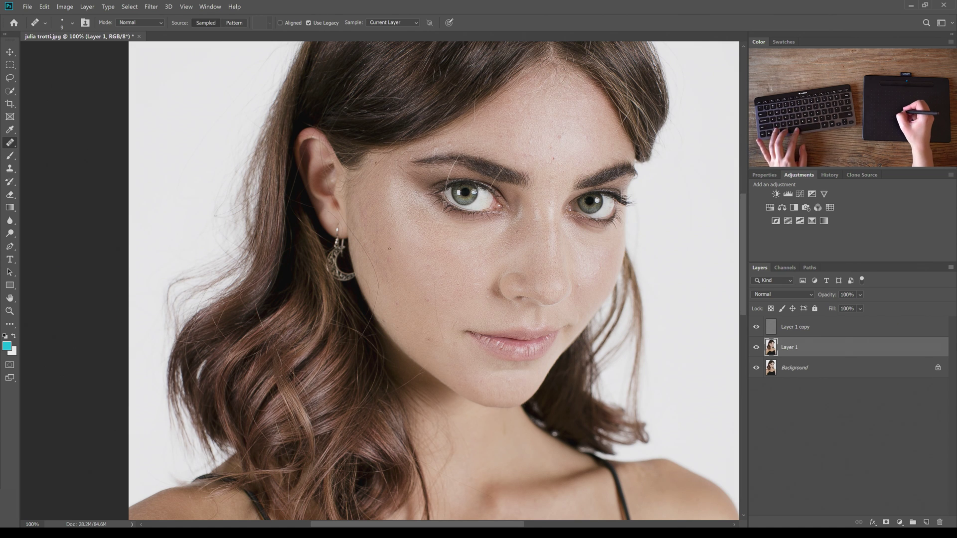
ctrl+click(378, 241)
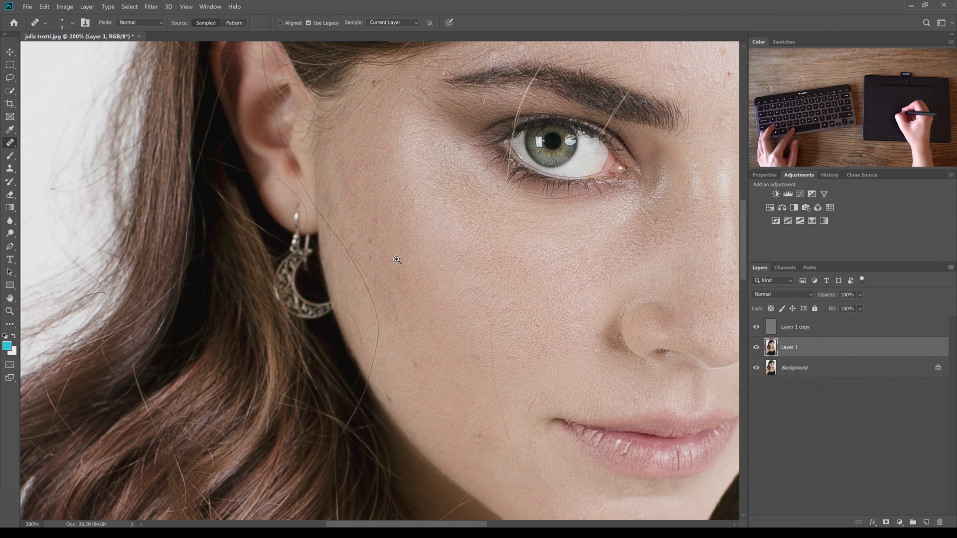
drag(397, 258, 401, 262)
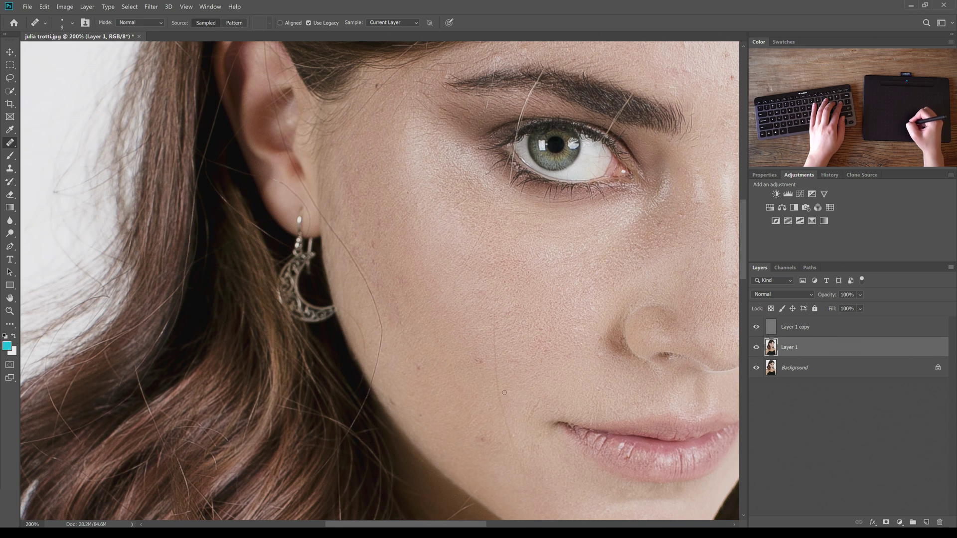
key(bracketright)
key(bracketright)
key(bracketright)
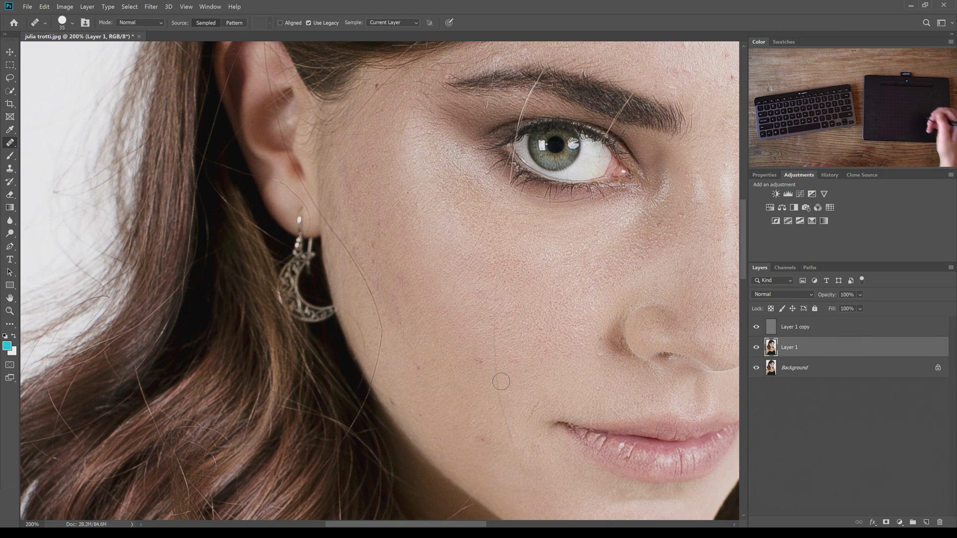
key(bracketleft)
key(bracketleft)
key(bracketleft)
key(bracketleft)
key(bracketleft)
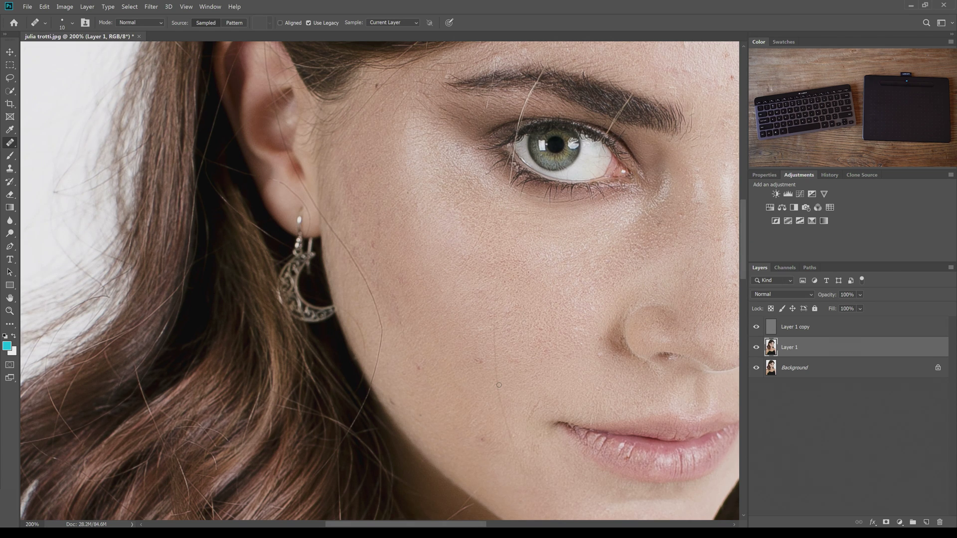
key(bracketright)
key(bracketright)
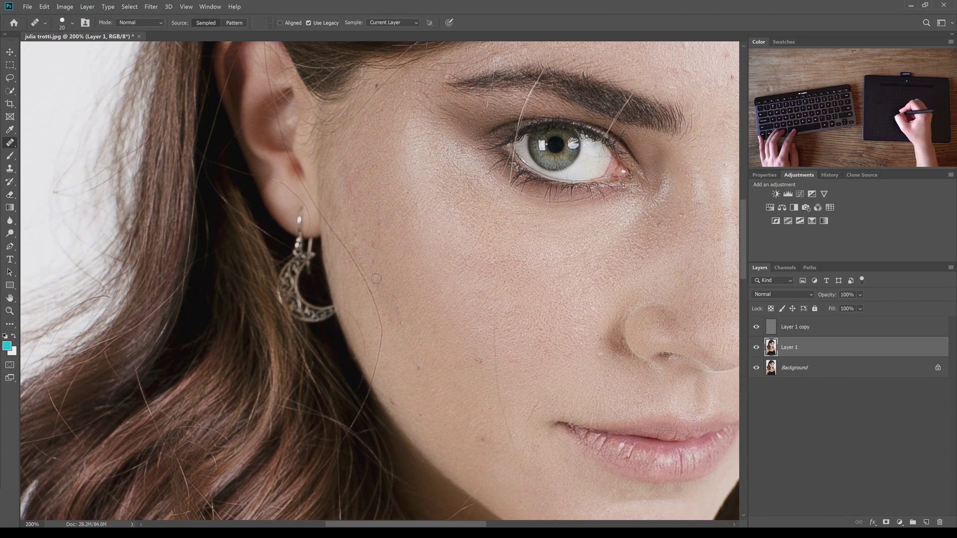
- Heal the discoloured patches on Layer 1 along the outer cheek beside the earring, using nearby clean skin as the source
drag(377, 279, 389, 313)
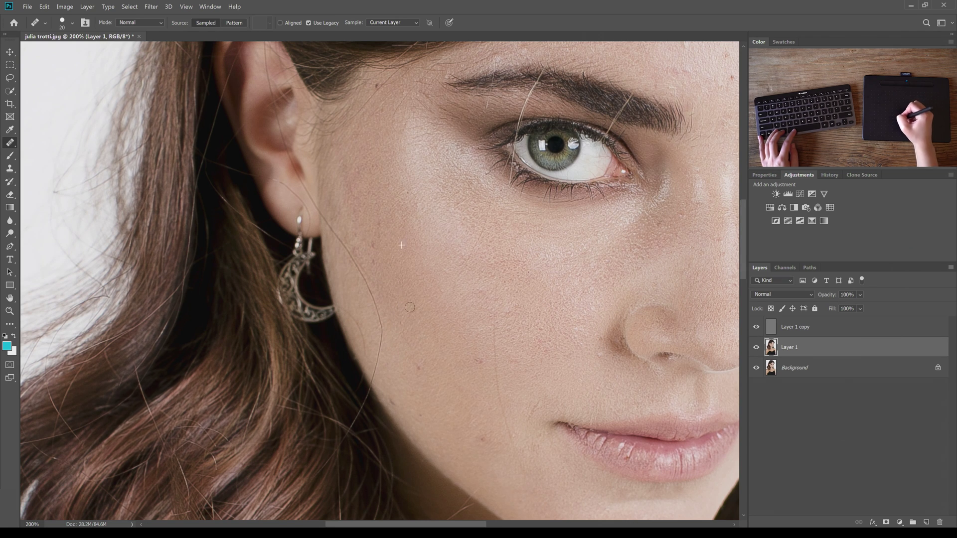
alt+click(397, 255)
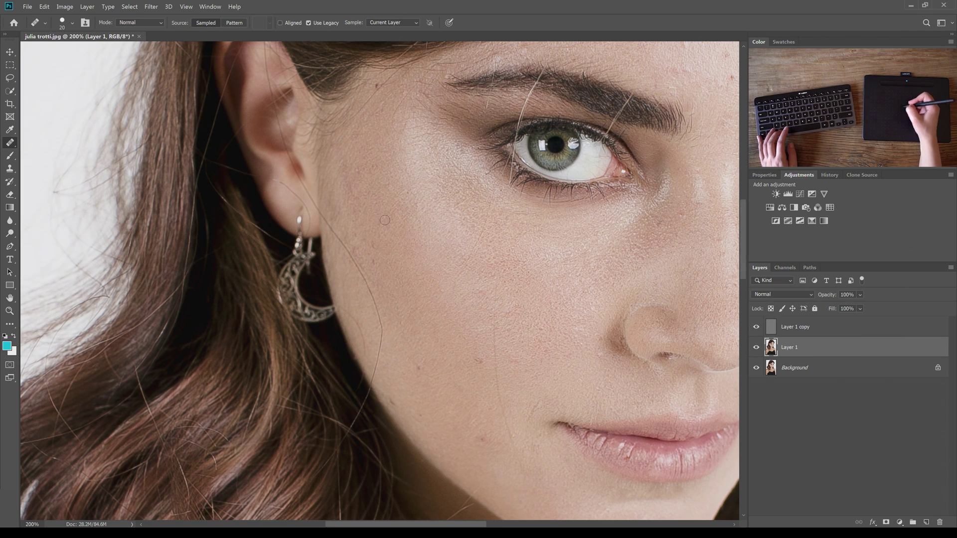
mouse_move(358, 198)
mouse_down()
mouse_move(351, 178)
mouse_move(341, 186)
mouse_move(338, 170)
mouse_move(352, 169)
mouse_move(356, 182)
mouse_move(369, 164)
mouse_up()
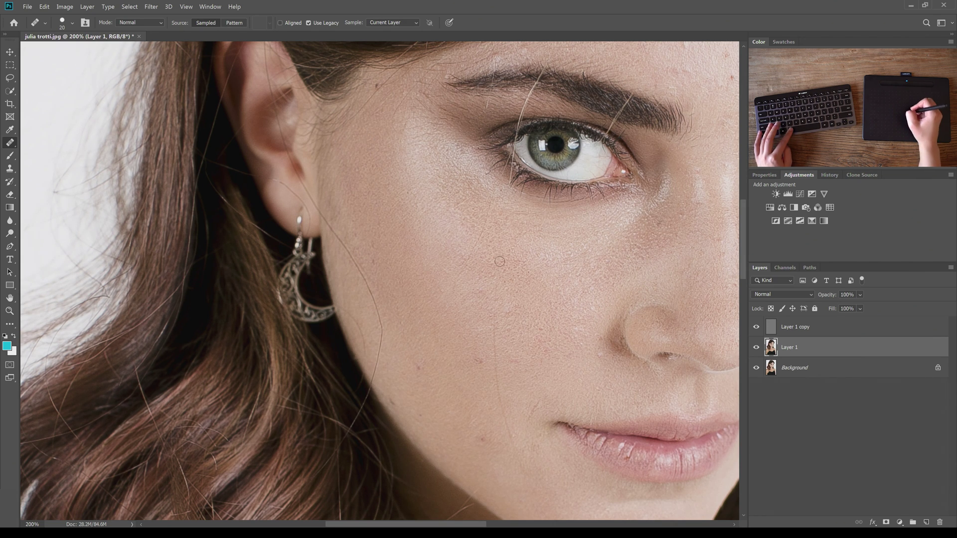
- Heal the spots and uneven tone on the lower cheek and jaw beside the corner of the mouth
drag(479, 245, 402, 190)
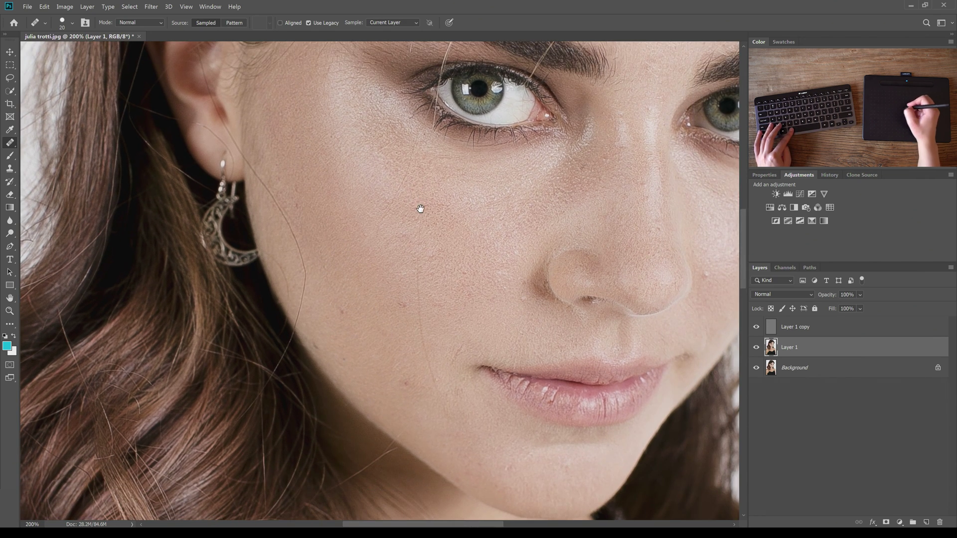
click(399, 298)
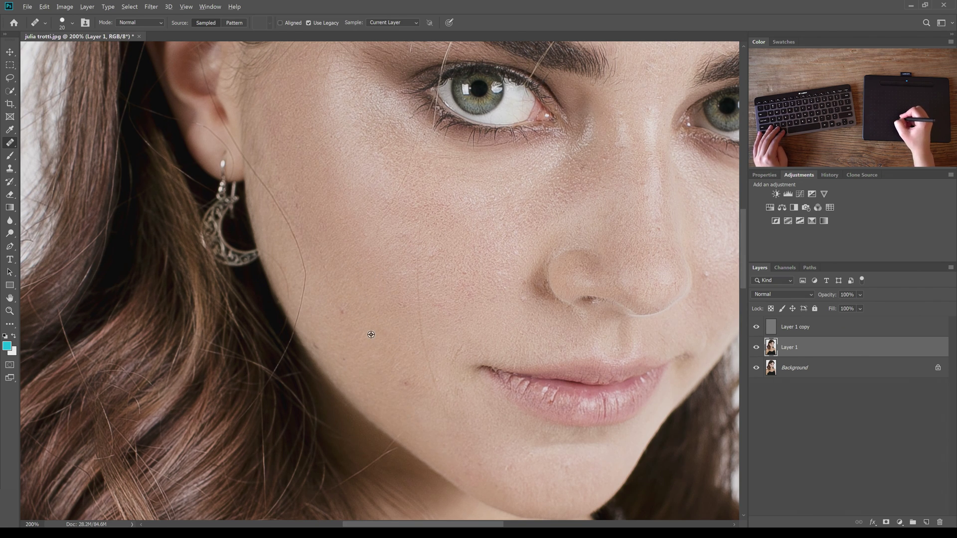
alt+click(364, 349)
drag(377, 373, 390, 387)
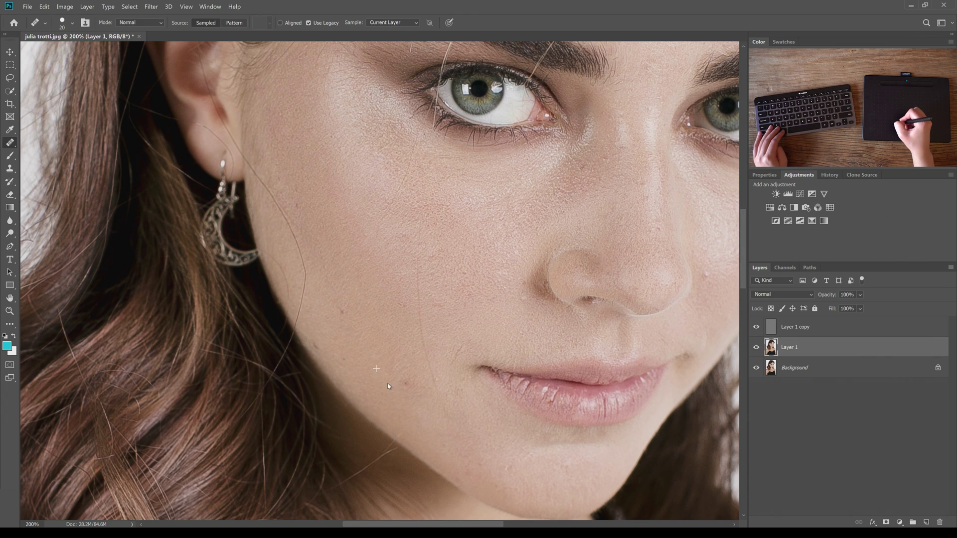
alt+click(366, 356)
click(408, 383)
click(410, 391)
alt+click(394, 391)
click(418, 395)
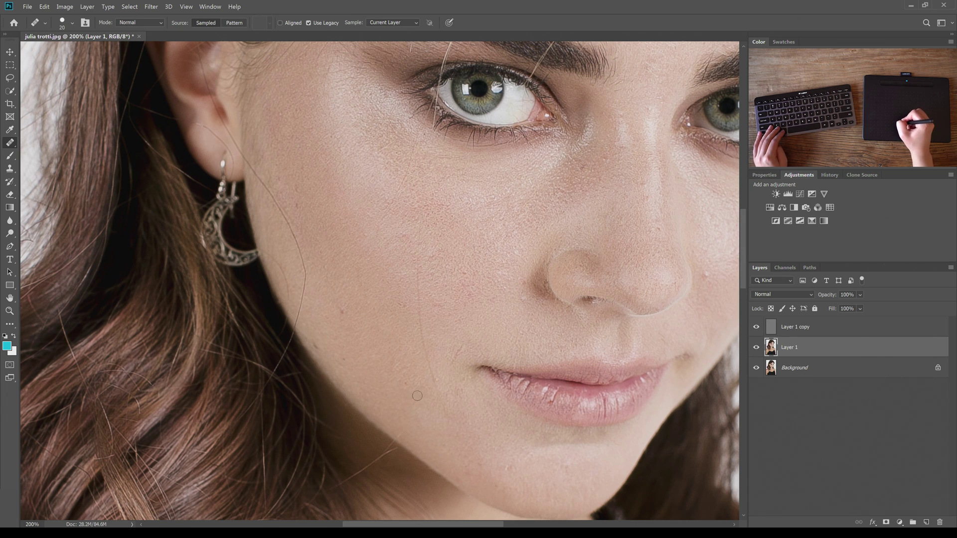
alt+click(449, 424)
- Heal the uneven patches on the chin below the lips, sampling clean skin close by
mouse_move(444, 387)
mouse_down()
mouse_move(457, 387)
mouse_move(433, 306)
mouse_move(411, 271)
mouse_move(433, 258)
mouse_up()
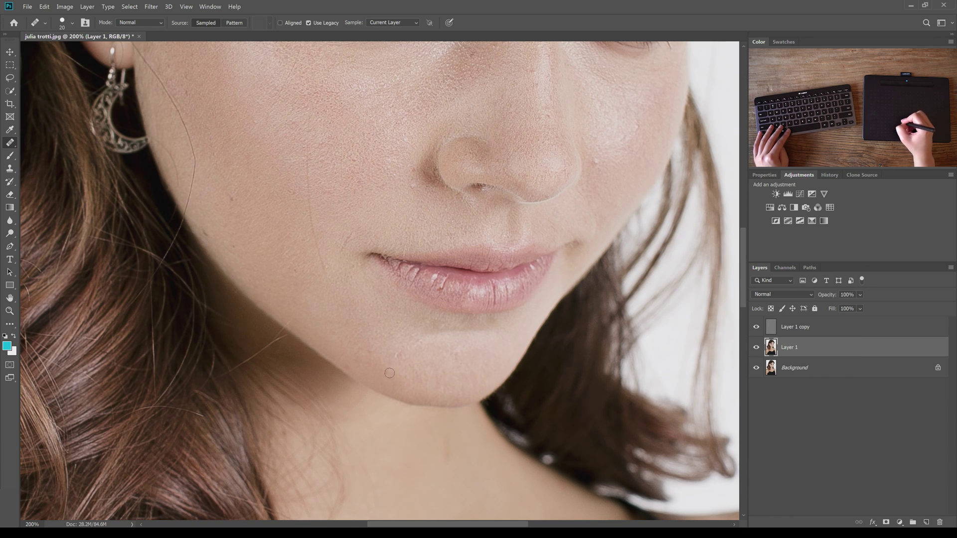
alt+click(435, 352)
click(456, 356)
click(460, 350)
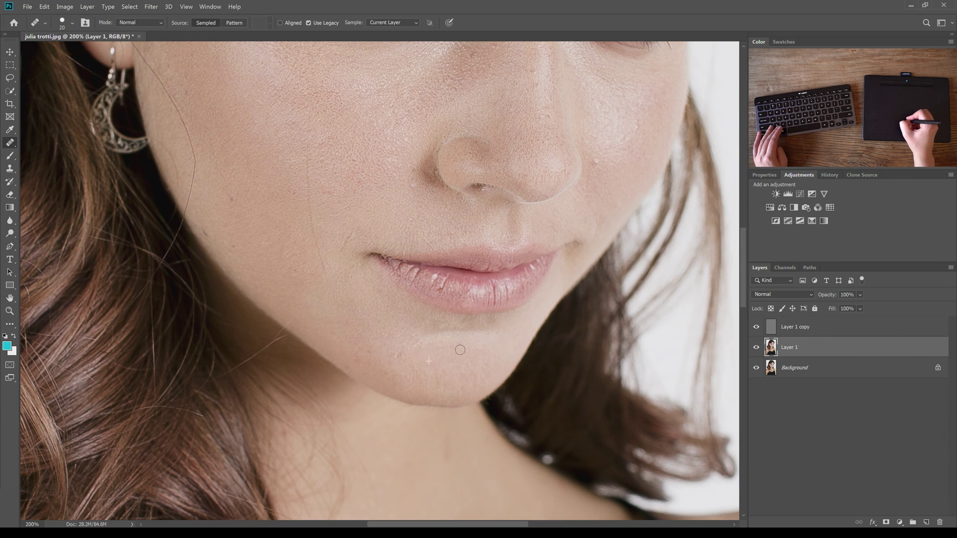
drag(414, 349, 409, 346)
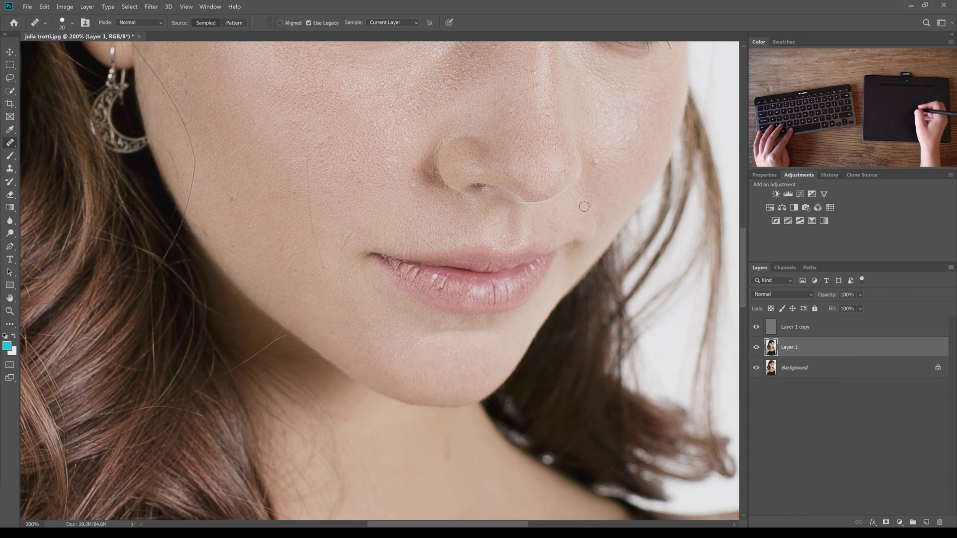
- Even out the blotchy tone and bright highlights on the far cheek between the nose and the face edge
mouse_move(590, 194)
mouse_down()
mouse_move(571, 233)
mouse_move(522, 233)
mouse_up()
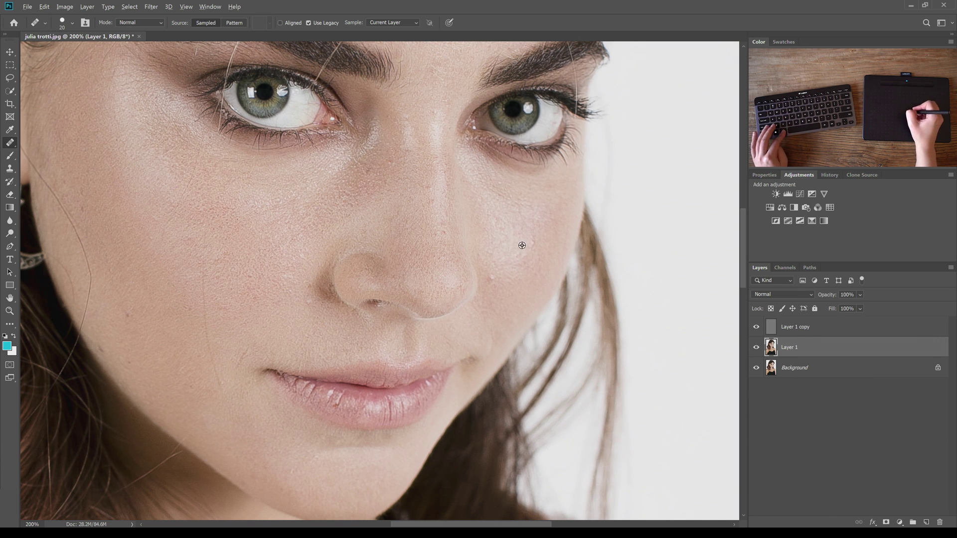
alt+click(502, 227)
mouse_move(493, 235)
mouse_down()
mouse_move(521, 247)
mouse_move(543, 218)
mouse_up()
alt+click(500, 251)
alt+click(513, 228)
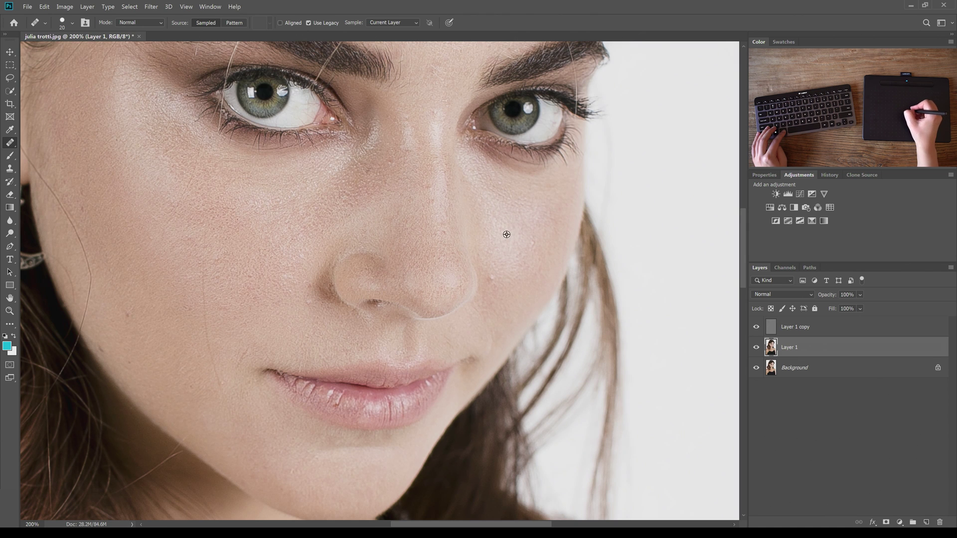
alt+click(507, 234)
mouse_move(487, 238)
mouse_down()
mouse_move(492, 280)
mouse_move(520, 265)
mouse_up()
alt+click(493, 263)
click(504, 243)
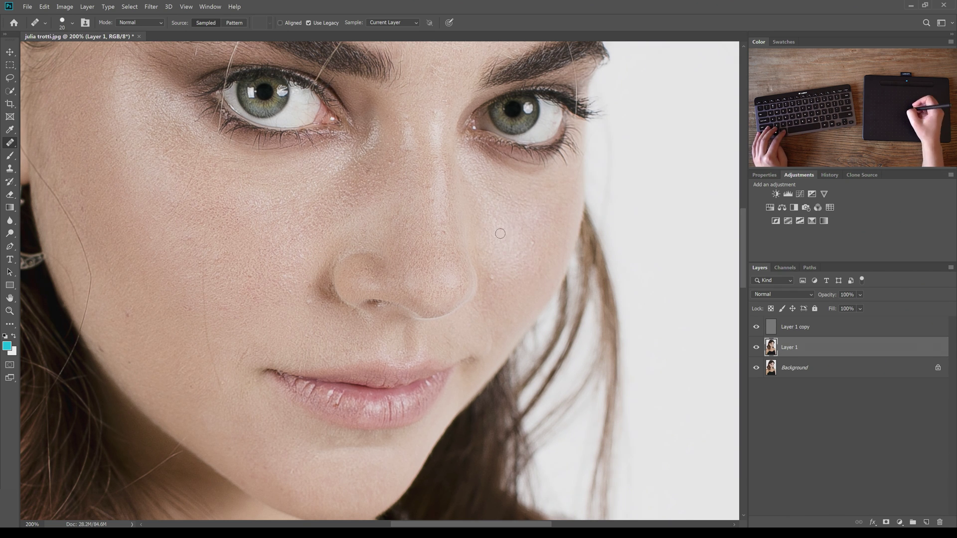
click(501, 233)
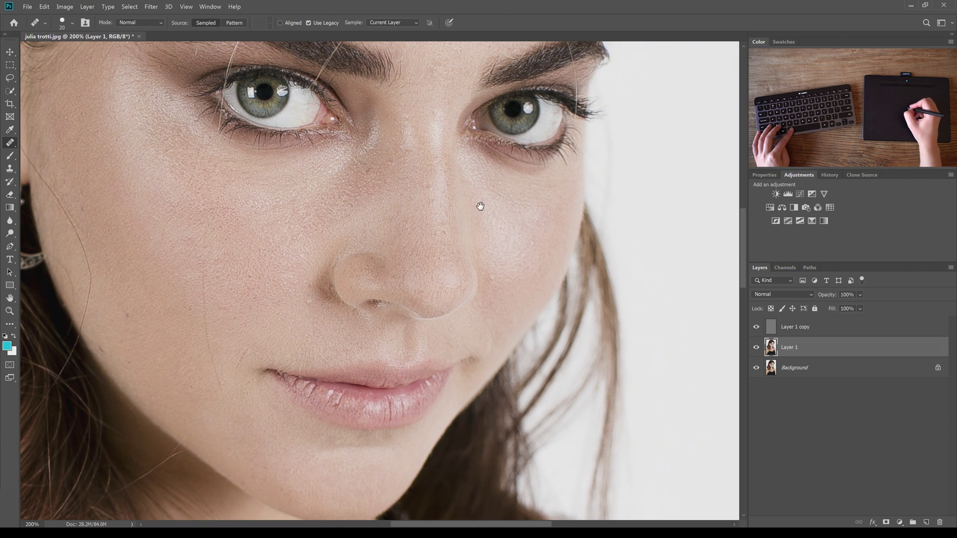
- Heal the dark and uneven patches along the side of the nose under the inner eye and on the nose bridge
drag(480, 205, 552, 223)
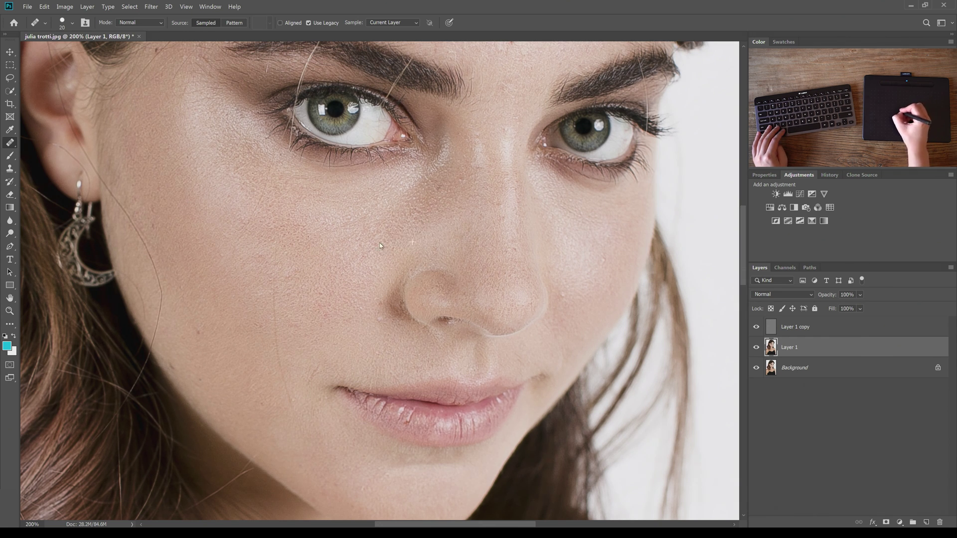
alt+click(440, 226)
alt+click(381, 252)
drag(448, 209, 444, 198)
drag(432, 191, 463, 178)
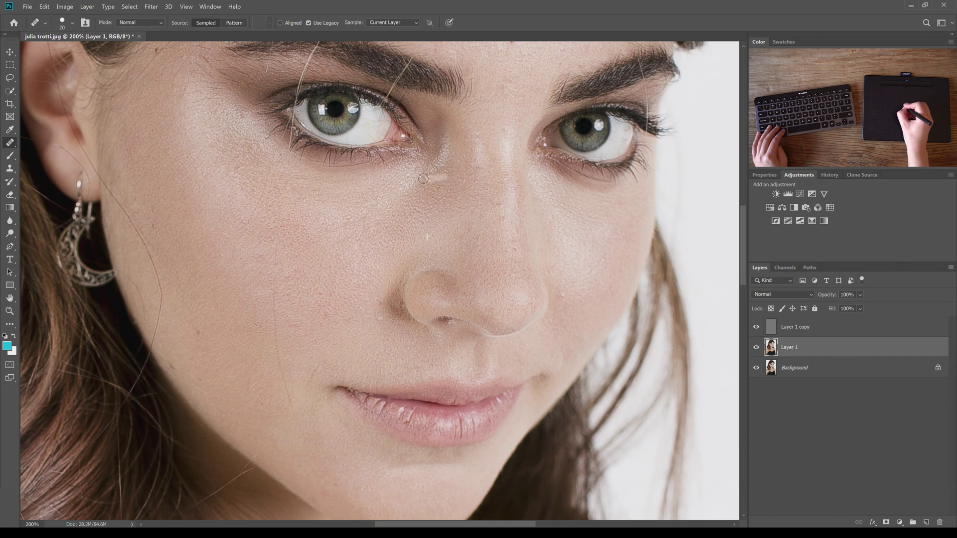
alt+click(401, 255)
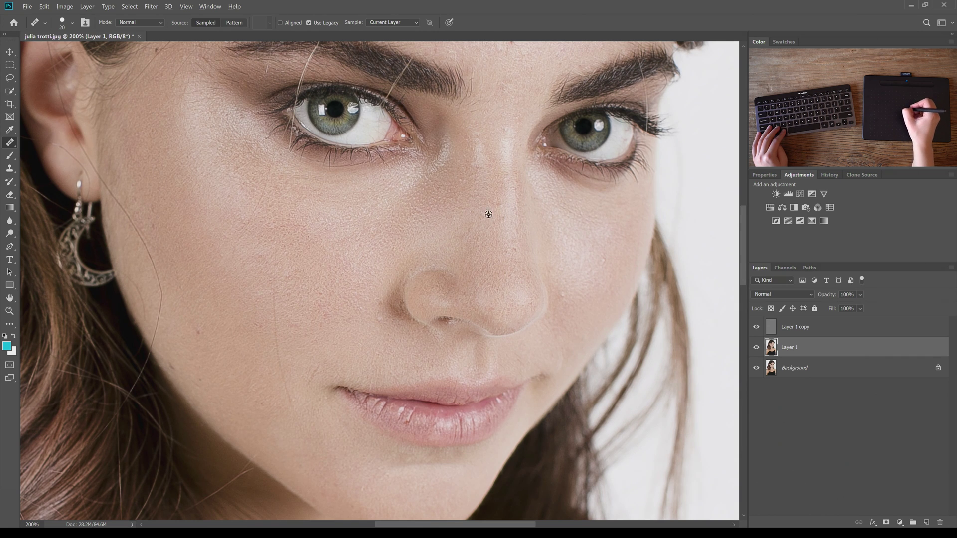
alt+click(495, 228)
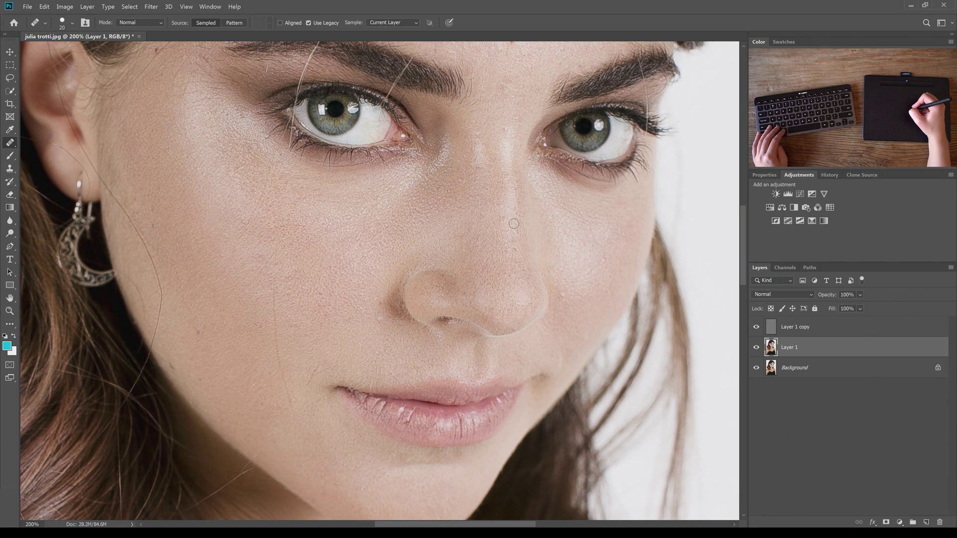
alt+click(506, 200)
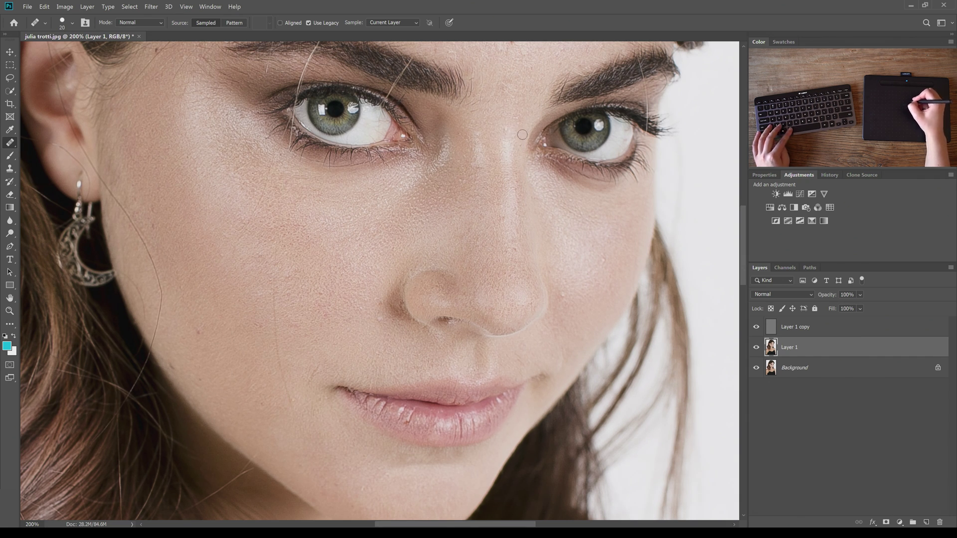
- Heal the red spots and uneven patches in the centre of the forehead and between the eyebrows
drag(558, 55, 494, 203)
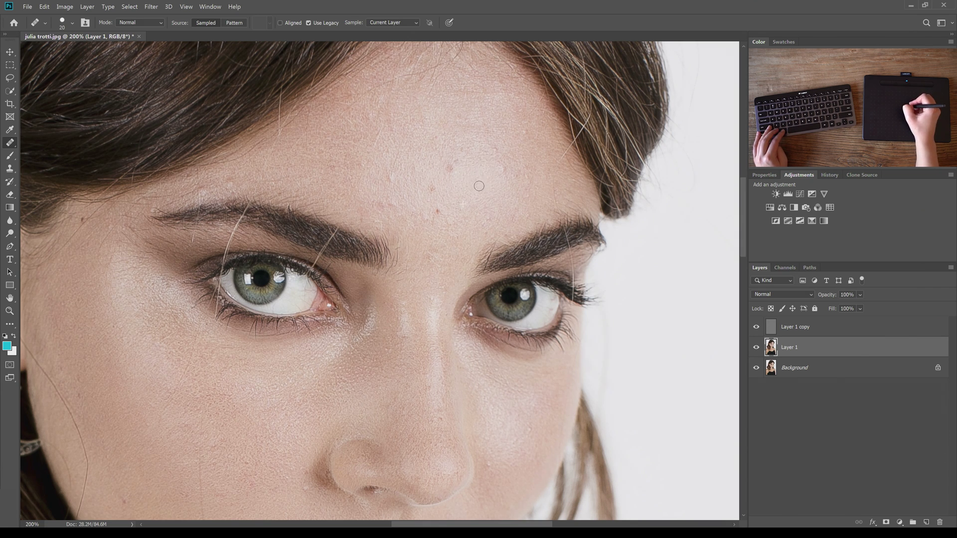
mouse_move(479, 186)
mouse_down()
mouse_move(512, 171)
mouse_move(494, 153)
mouse_move(522, 162)
mouse_up()
alt+click(467, 180)
drag(435, 191, 440, 210)
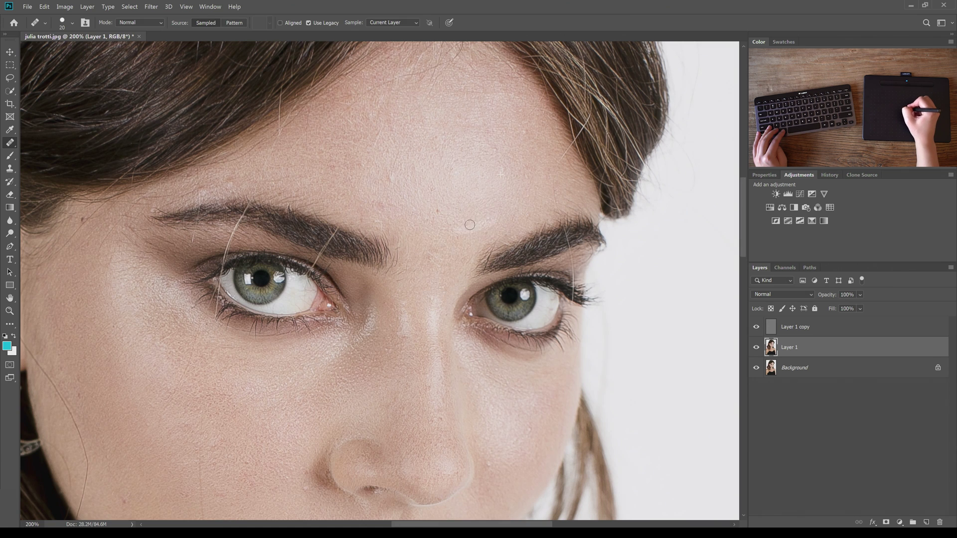
mouse_move(449, 247)
mouse_down()
mouse_move(431, 256)
mouse_move(456, 243)
mouse_move(445, 282)
mouse_up()
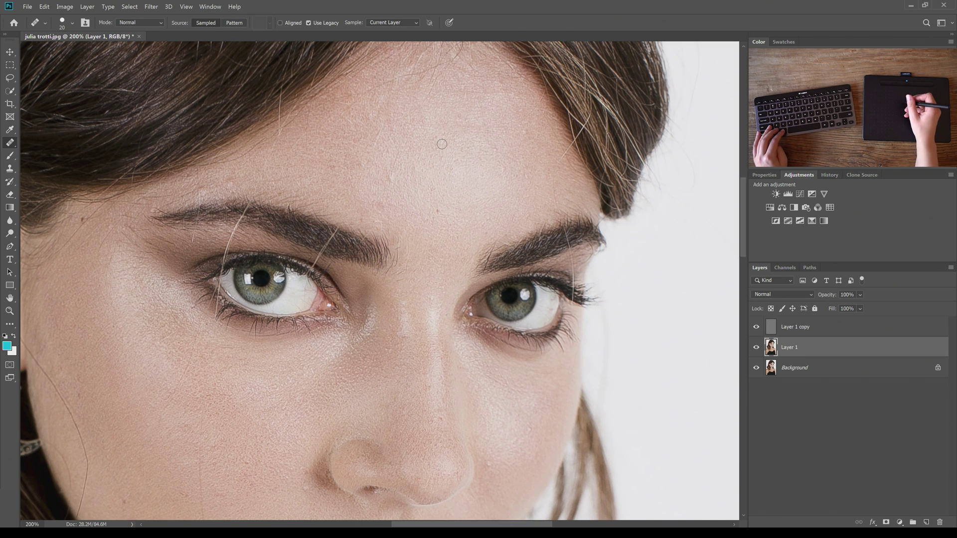
- Even out the blotchy tone and highlights on the forehead above the far eyebrow with the Healing Brush
alt+click(449, 179)
mouse_move(481, 162)
mouse_down()
mouse_move(500, 159)
mouse_move(521, 178)
mouse_move(537, 165)
mouse_move(525, 133)
mouse_up()
alt+click(507, 183)
alt+click(519, 157)
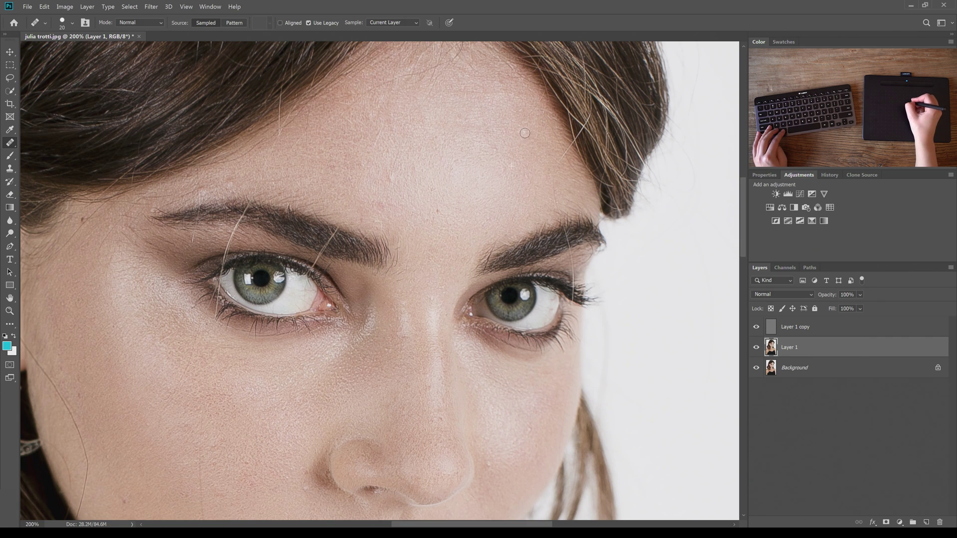
alt+click(465, 192)
mouse_move(396, 177)
mouse_down()
mouse_move(384, 209)
mouse_move(398, 184)
mouse_up()
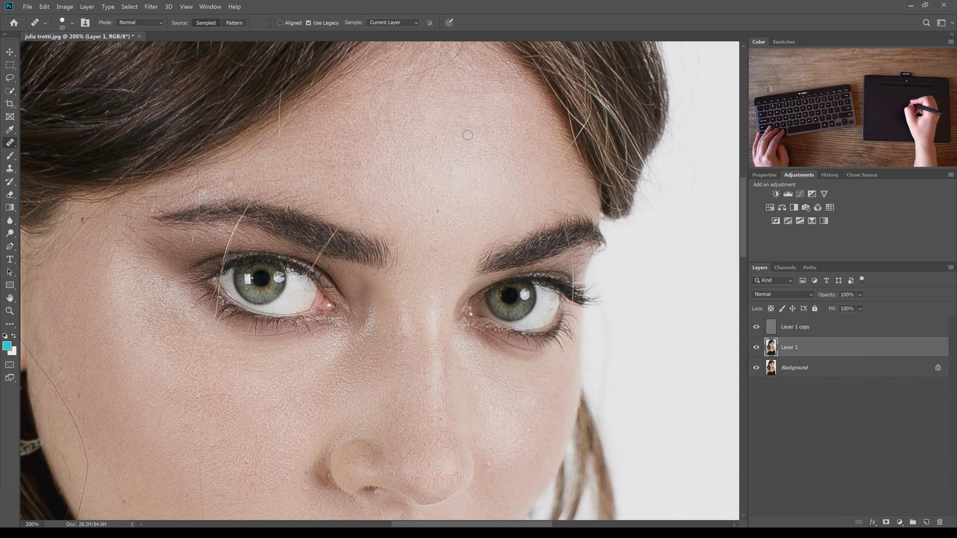
drag(509, 184, 504, 211)
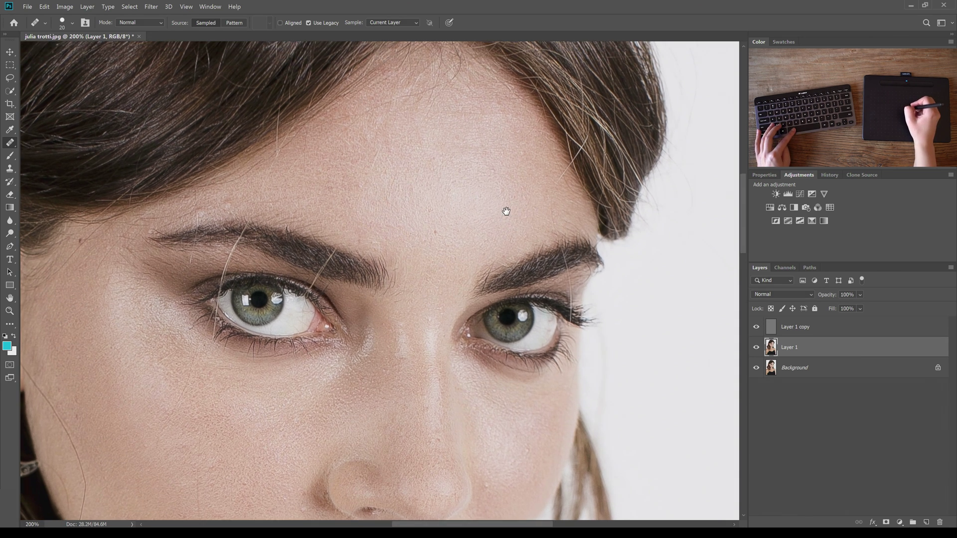
- Heal the uneven tones across the upper forehead below the hairline
alt+click(535, 148)
mouse_move(515, 130)
mouse_down()
mouse_move(489, 114)
mouse_move(460, 113)
mouse_move(466, 105)
mouse_move(459, 119)
mouse_up()
alt+click(487, 128)
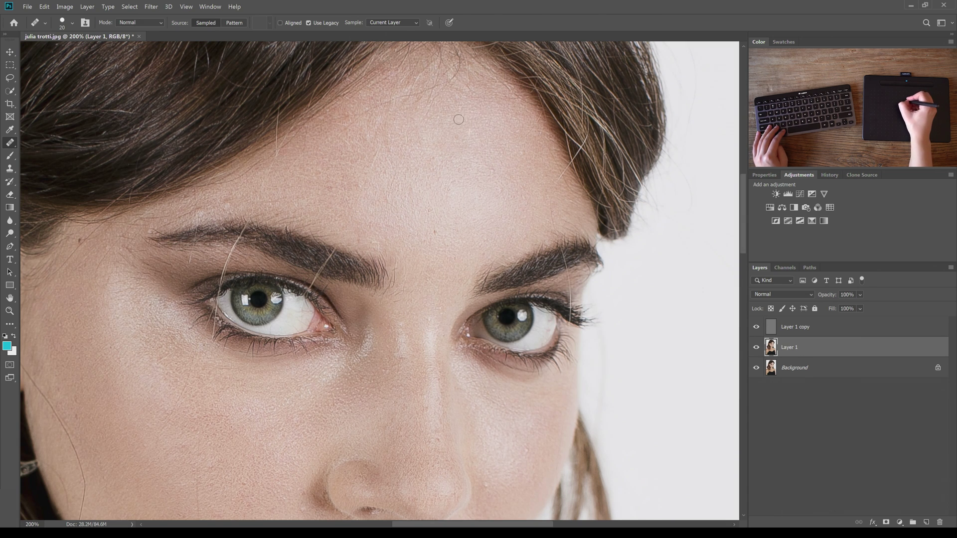
alt+click(486, 136)
alt+click(468, 134)
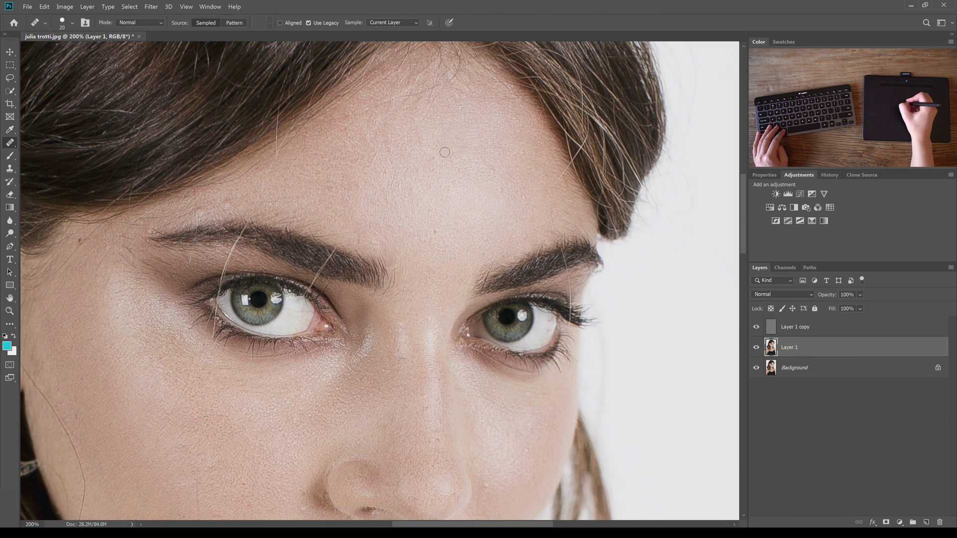
alt+click(435, 135)
- Heal the blotches on the forehead above the near eyebrow, continuing out toward the eyebrow's outer end
drag(406, 152, 392, 143)
alt+click(344, 159)
click(354, 158)
alt+click(346, 168)
drag(367, 190, 366, 187)
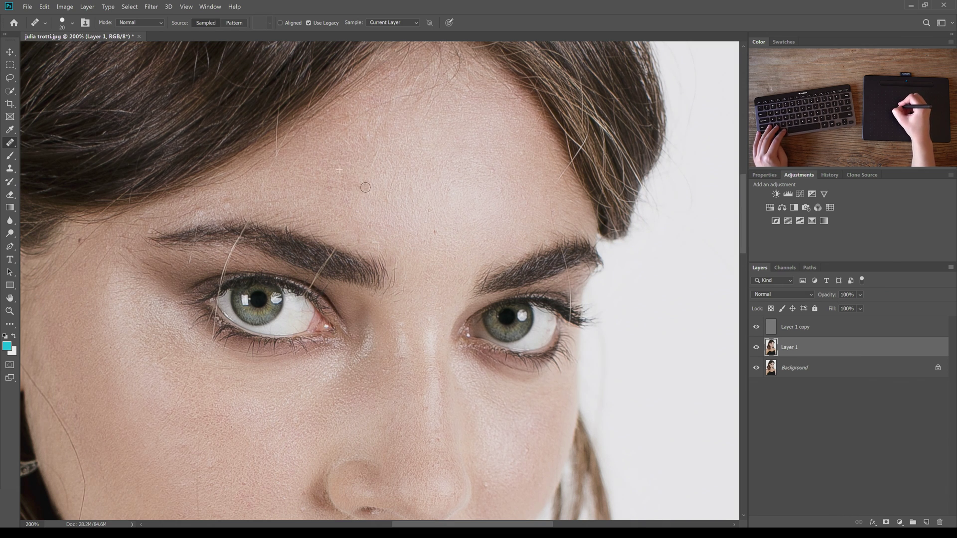
alt+click(345, 154)
drag(367, 140, 368, 133)
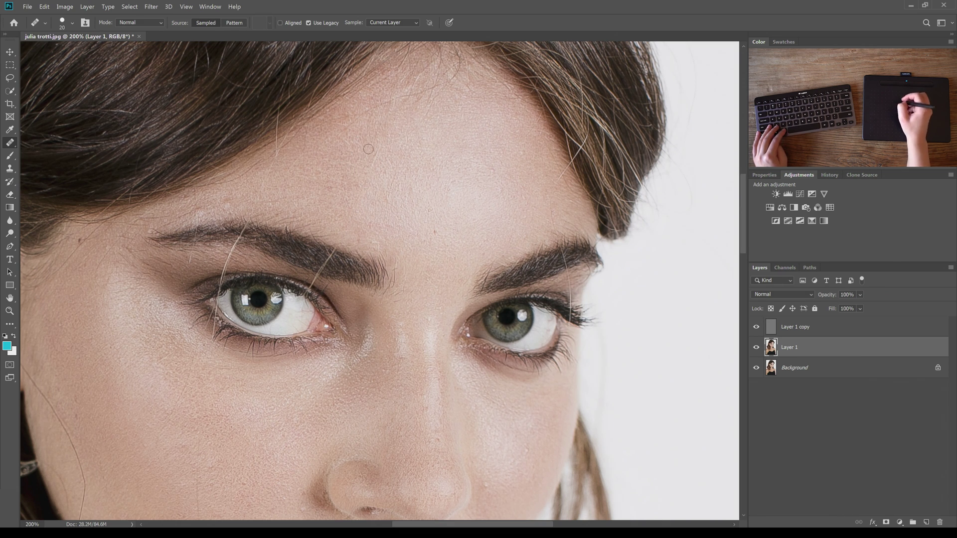
drag(234, 197, 195, 206)
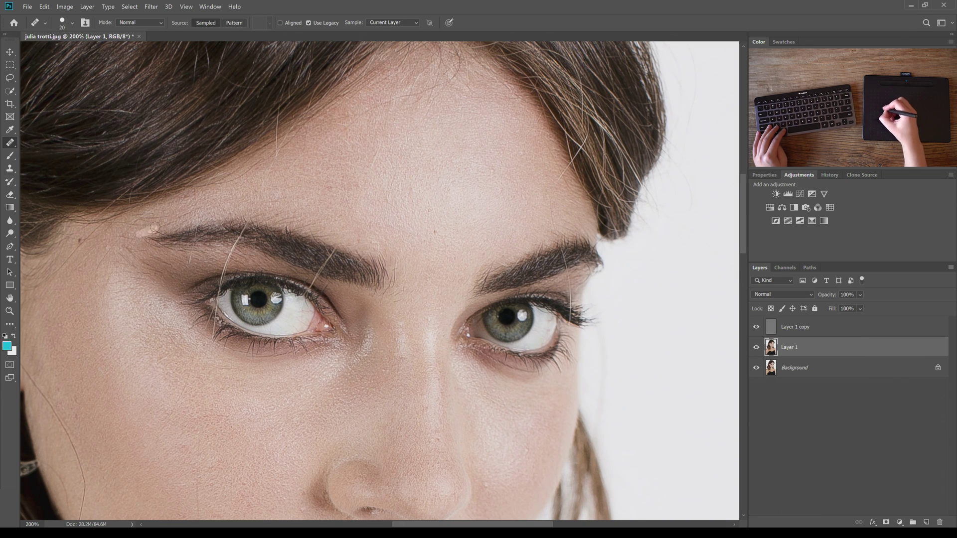
- View the portrait at 100% and compare the retouched skin with the original by isolating the Background layer and restoring the others
drag(438, 256, 471, 234)
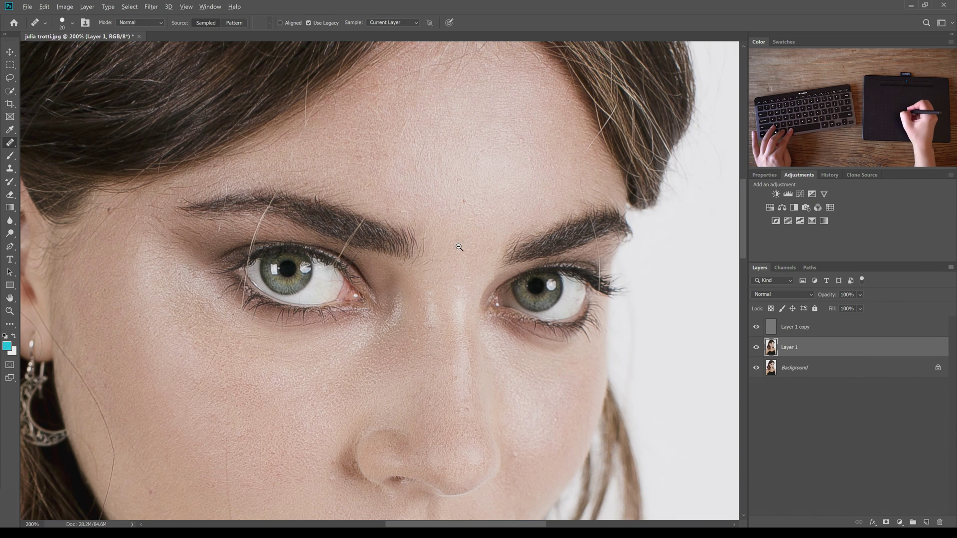
alt+click(454, 251)
drag(448, 289, 484, 209)
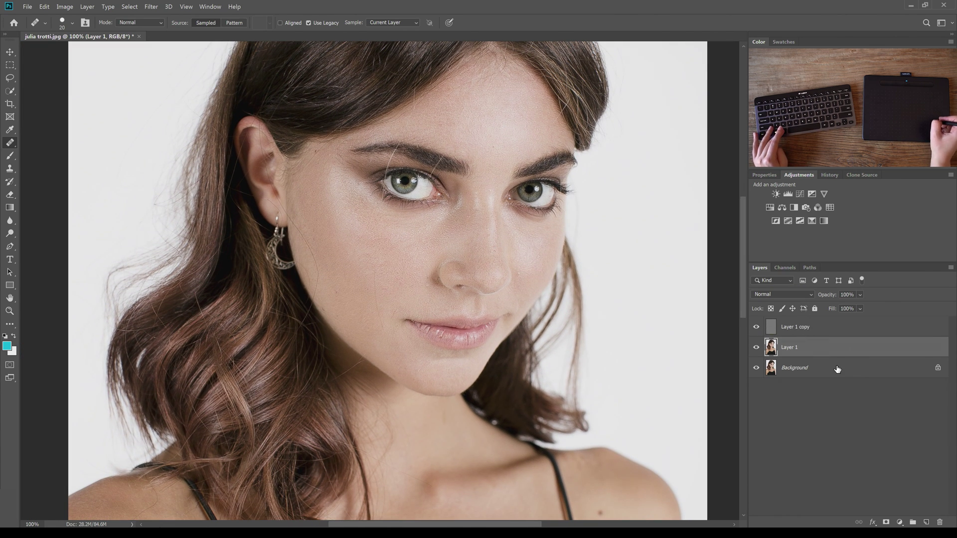
alt+click(756, 369)
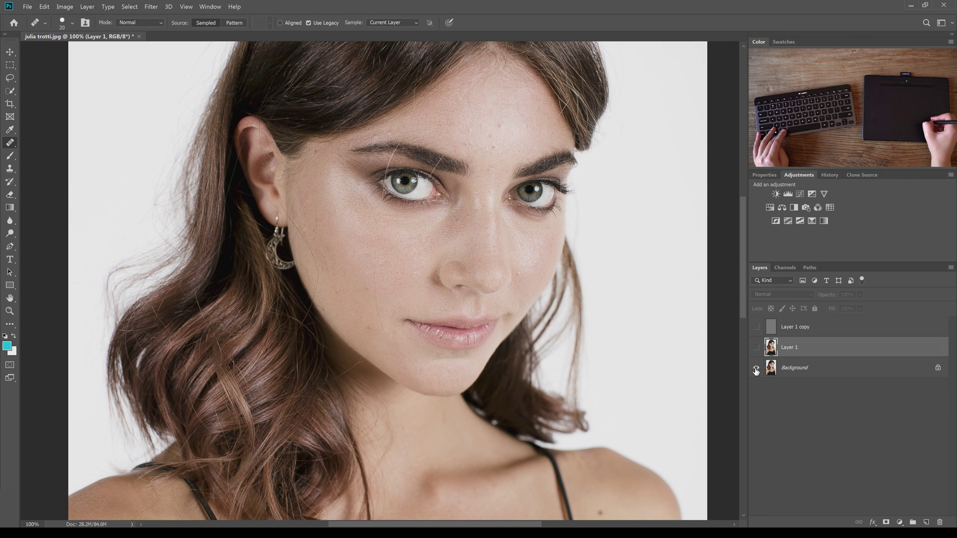
alt+click(756, 368)
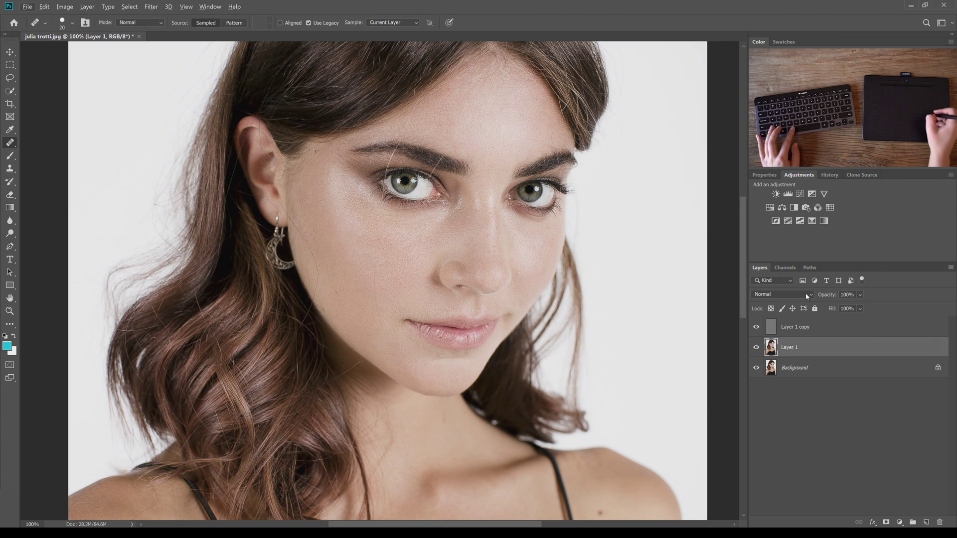
- Switch to the texture layer, Layer 1 copy, and reduce the Healing Brush size to 15 for work on the face at 200%
click(816, 332)
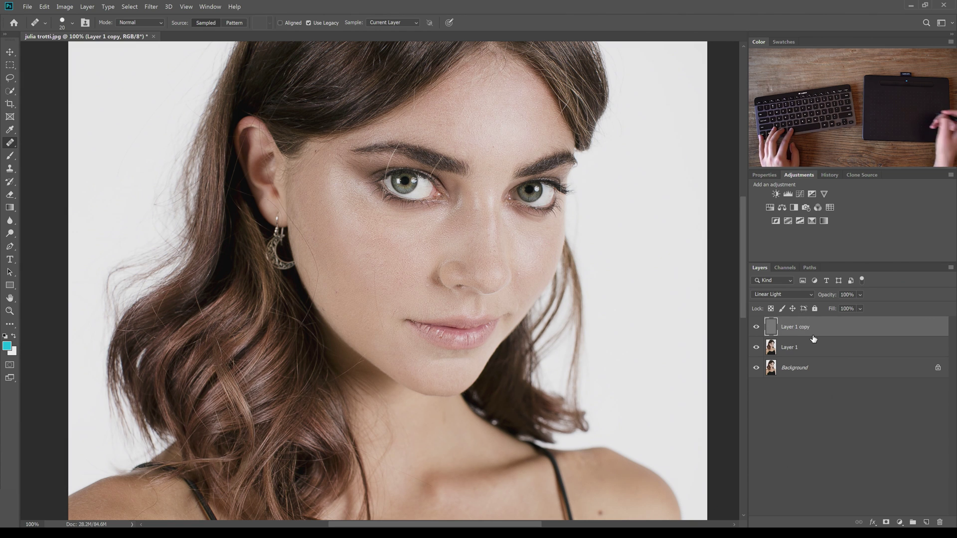
click(409, 305)
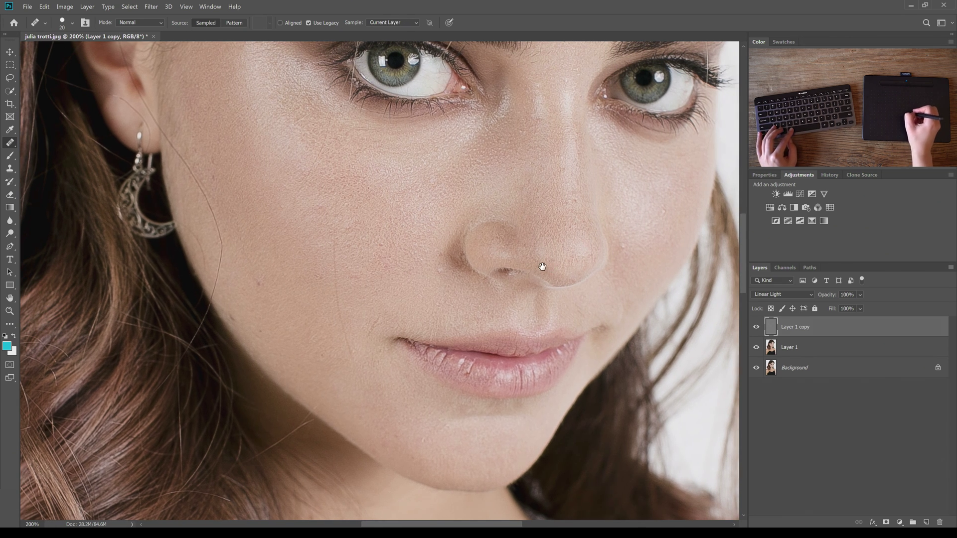
drag(543, 266, 515, 269)
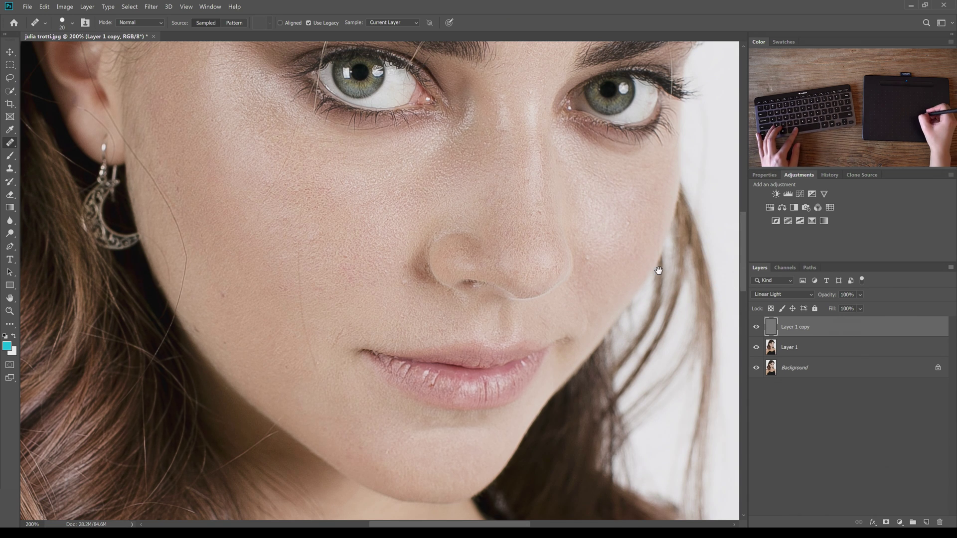
drag(603, 225, 568, 199)
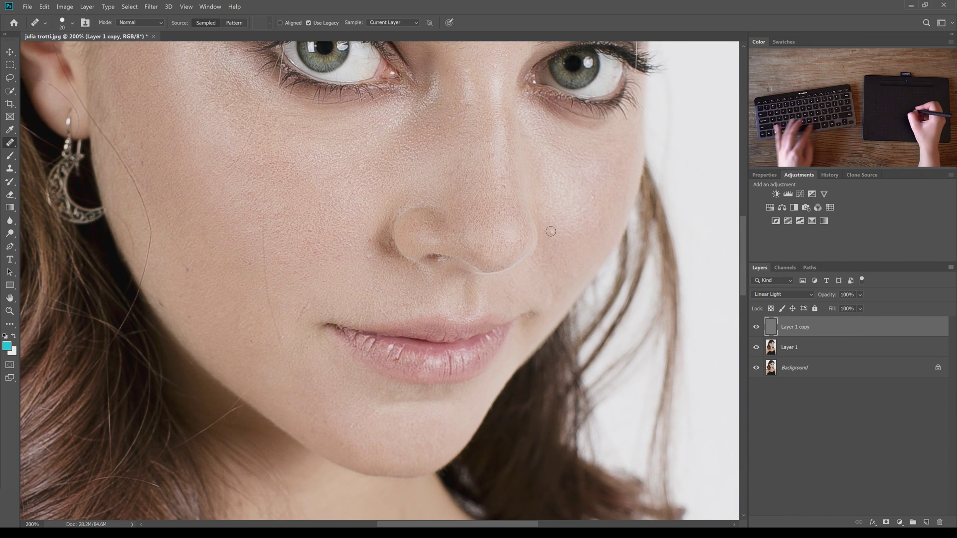
key(bracketleft)
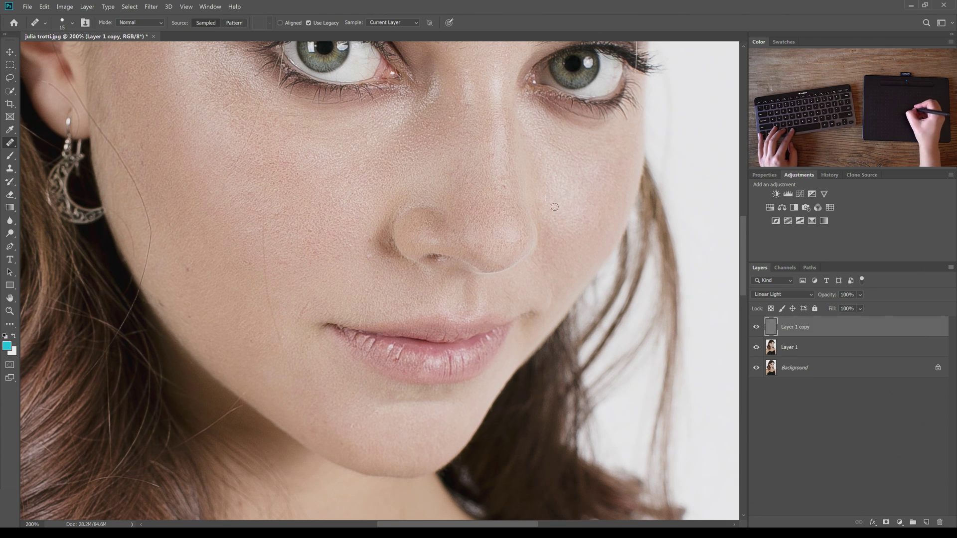
- Heal the remaining small texture blemishes on the cheek and around the nose on Layer 1 copy
drag(449, 224, 501, 210)
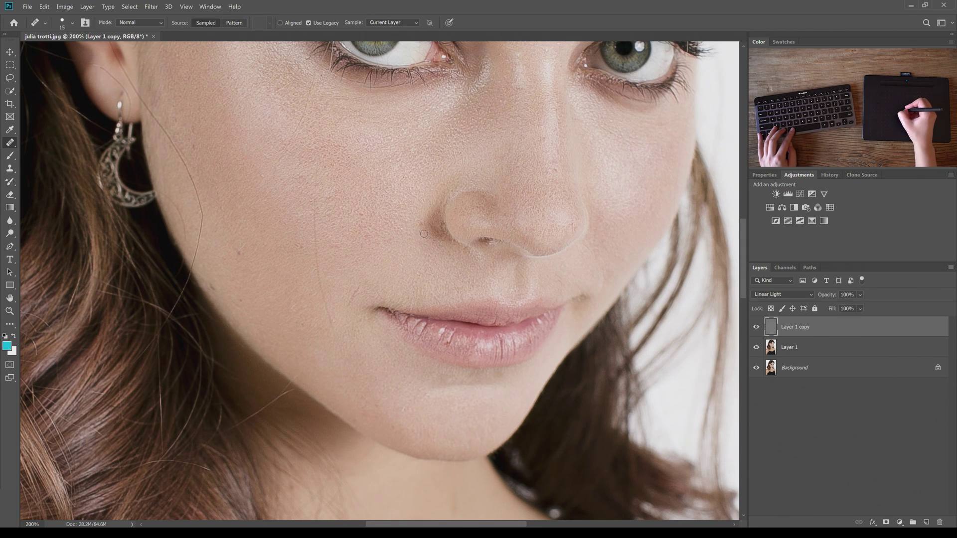
drag(372, 285, 396, 258)
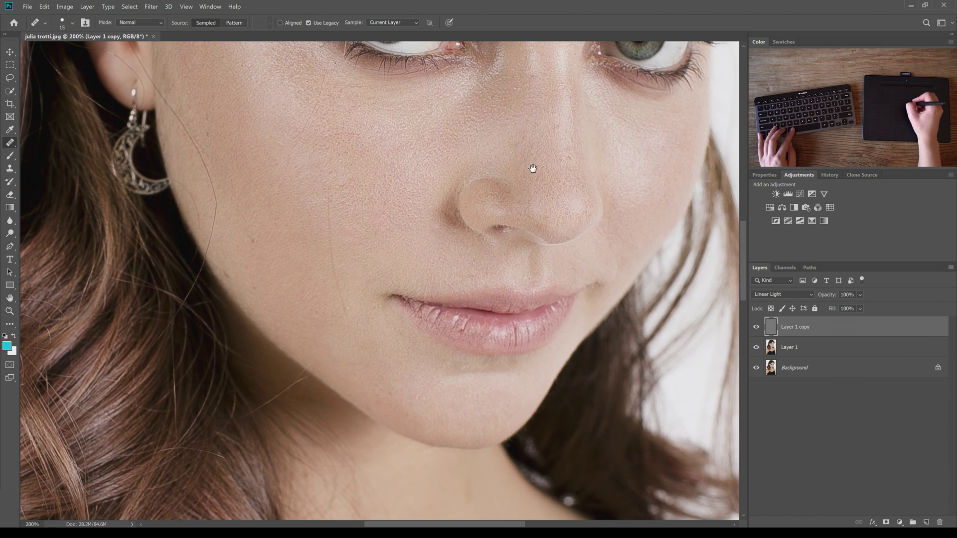
drag(532, 168, 513, 205)
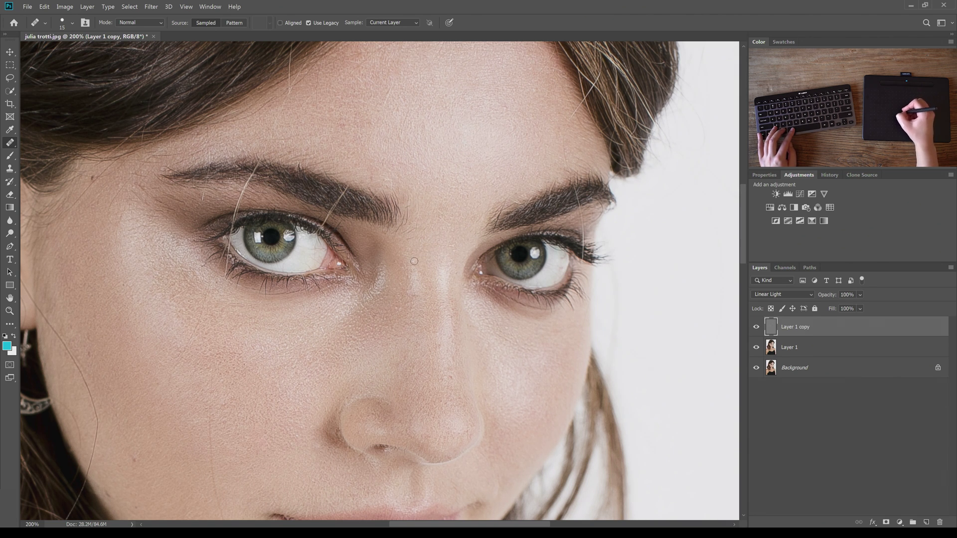
- View the portrait at 66.7% and compare the finished skin retouch with the original Background layer
alt+click(468, 225)
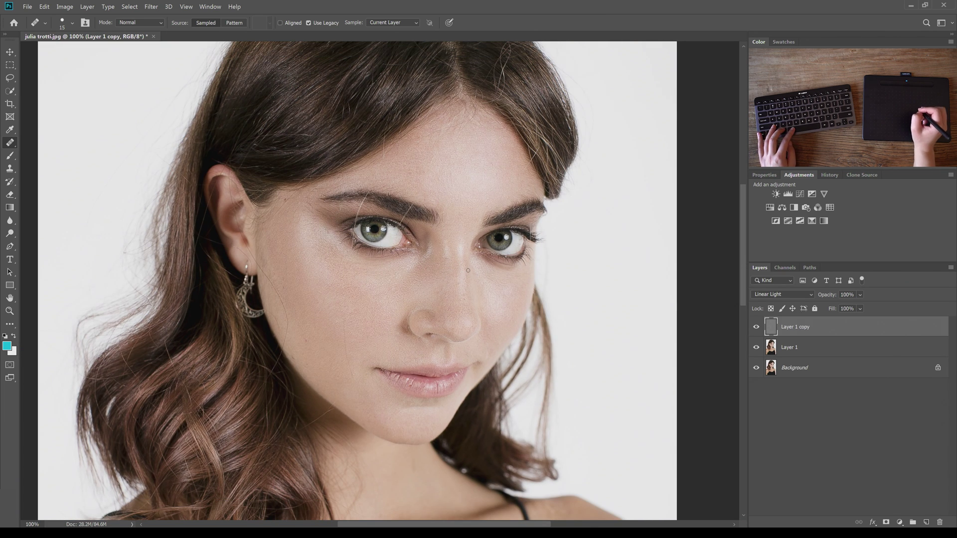
drag(457, 271, 487, 250)
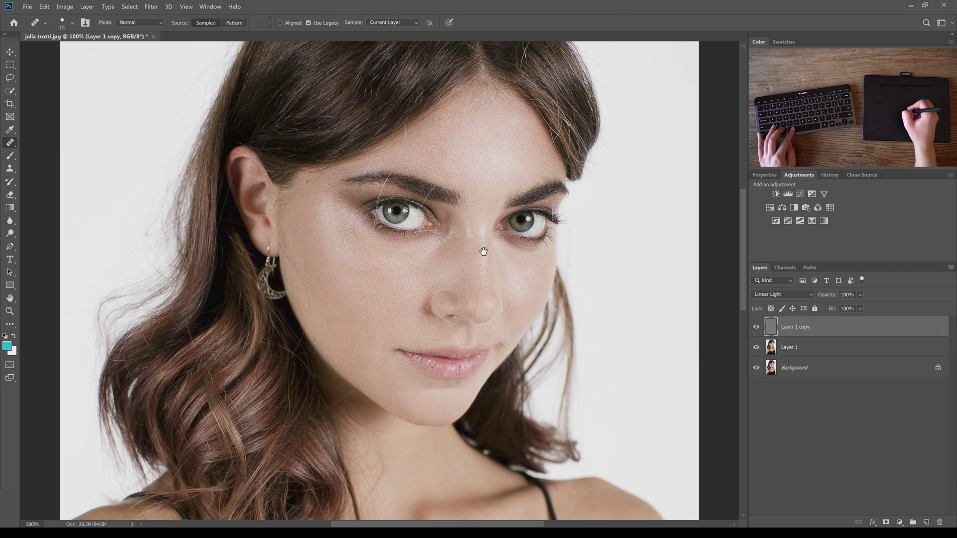
alt+click(452, 276)
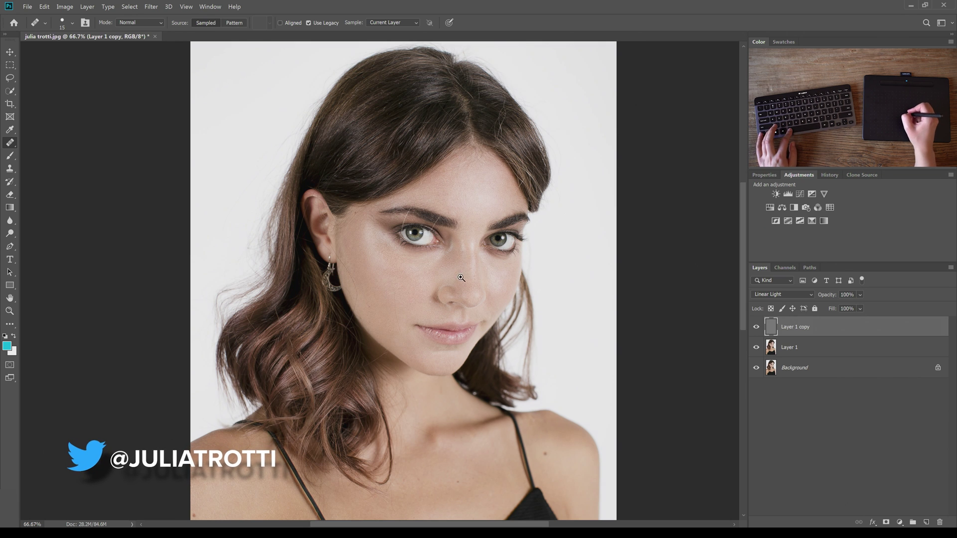
alt+click(756, 369)
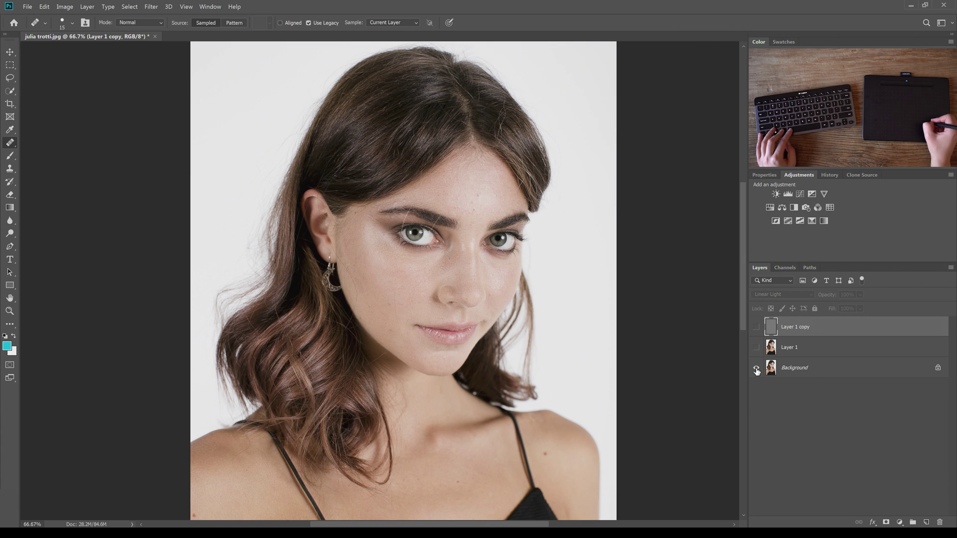
alt+click(756, 369)
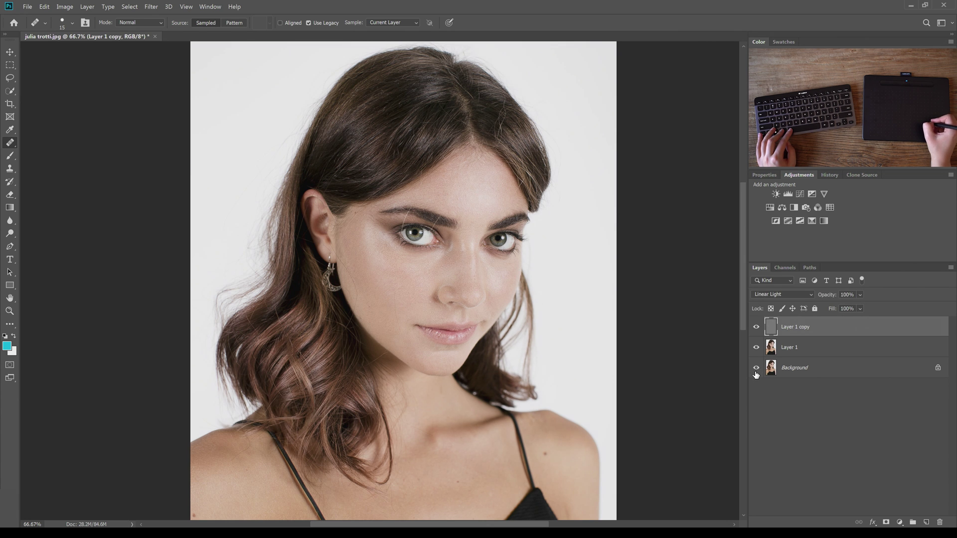
- View the face close up at 200% and compare its retouched skin with the original Background layer
click(438, 299)
click(441, 301)
drag(464, 301, 470, 310)
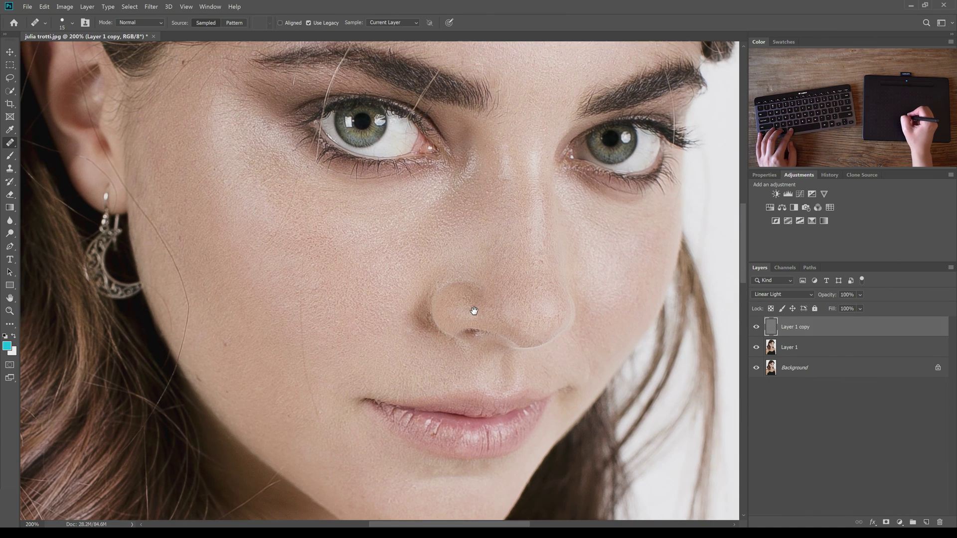
alt+click(757, 370)
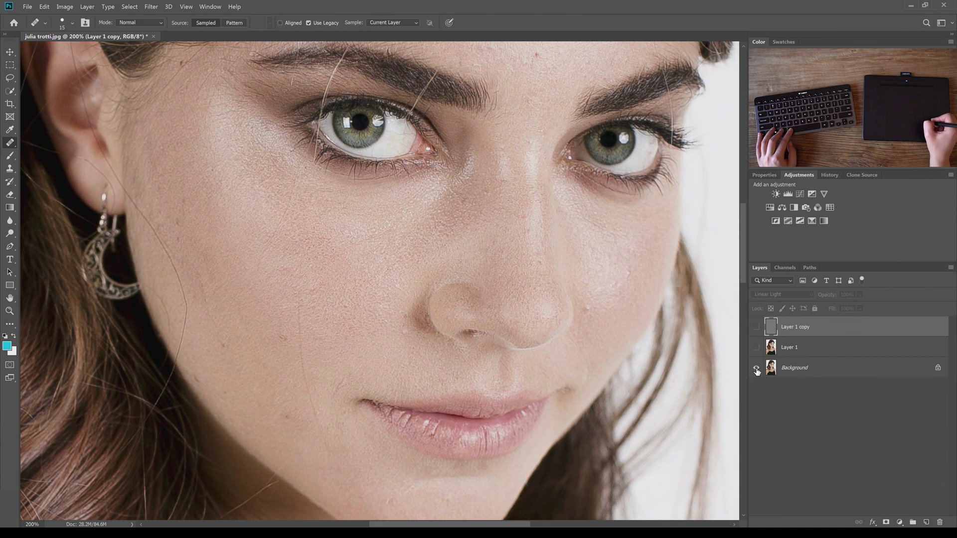
alt+click(756, 370)
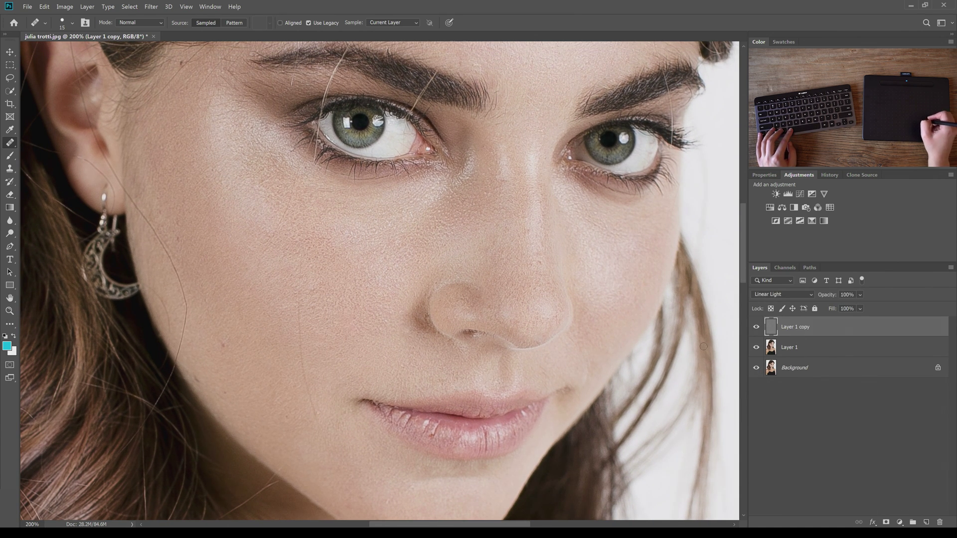
- Create a new blank layer in Normal mode at 100% opacity above Layer 1 copy
drag(517, 245, 535, 297)
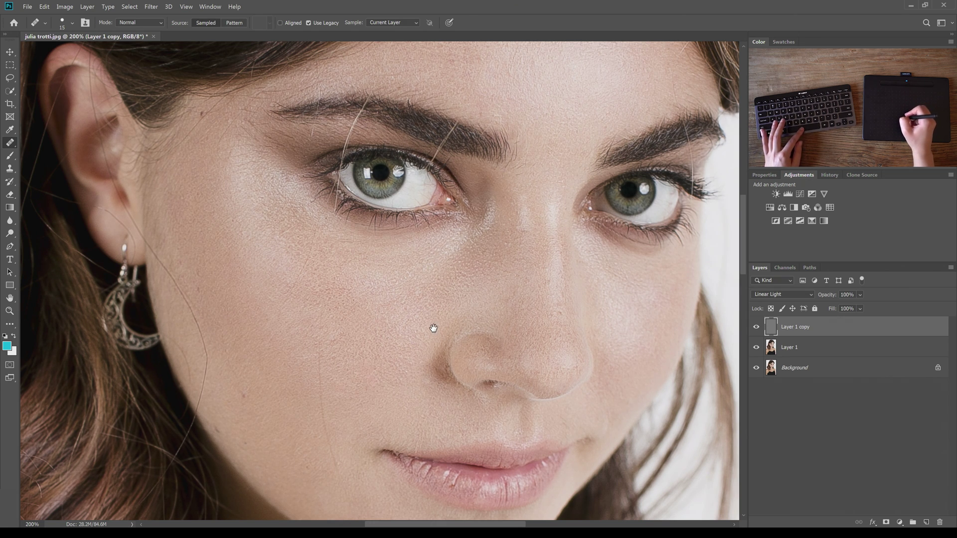
drag(434, 327, 491, 240)
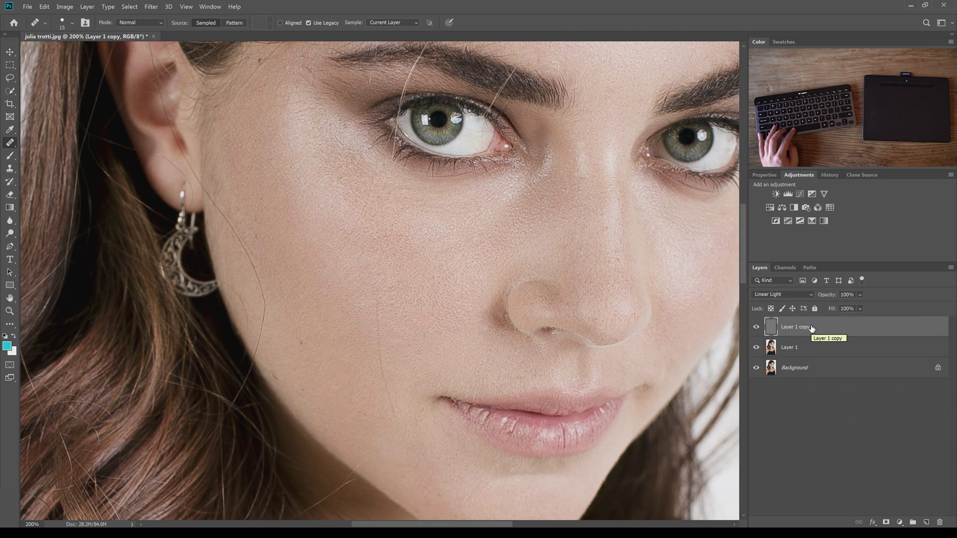
key(ctrl+shift+n)
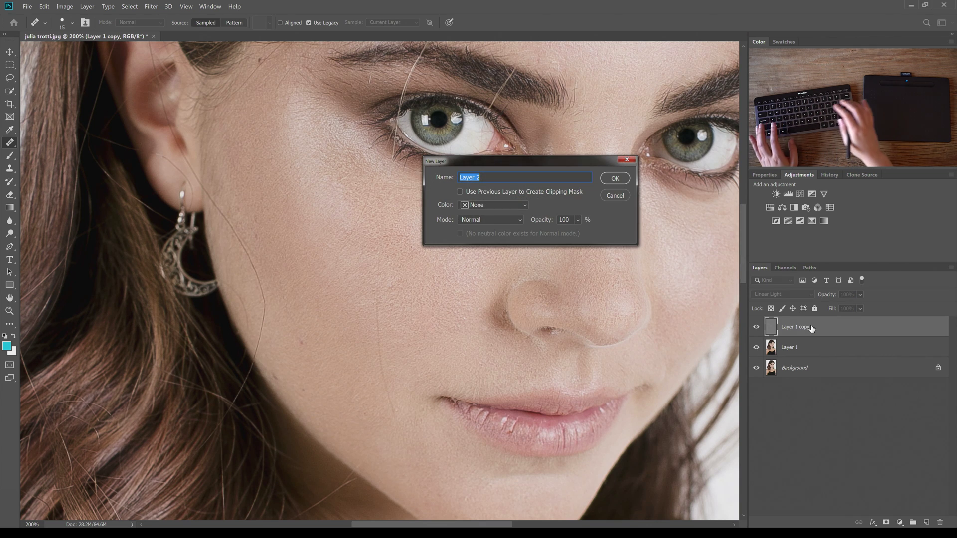
key(Return)
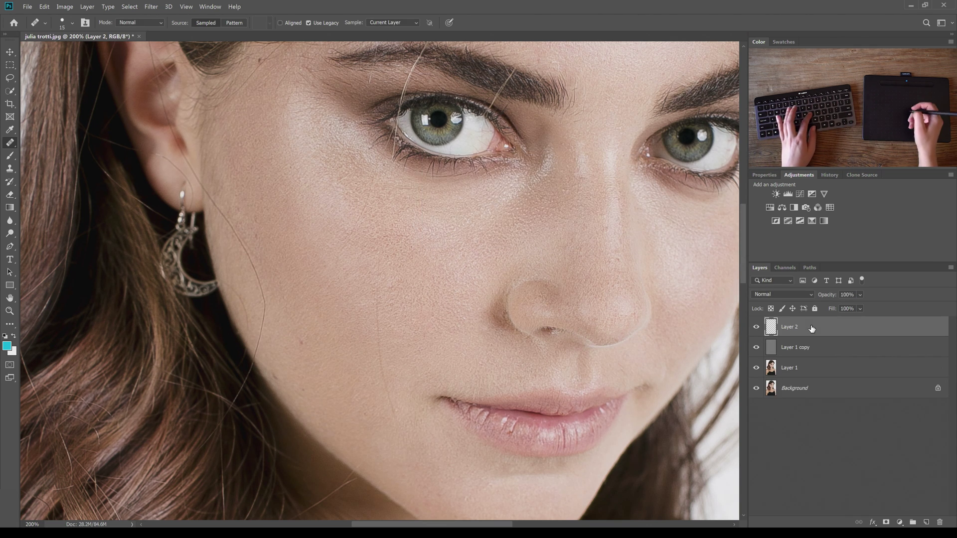
- Set the Healing Brush to sample All Layers and heal the fine stray hair on the lower cheek beside the mouth on Layer 2
click(386, 22)
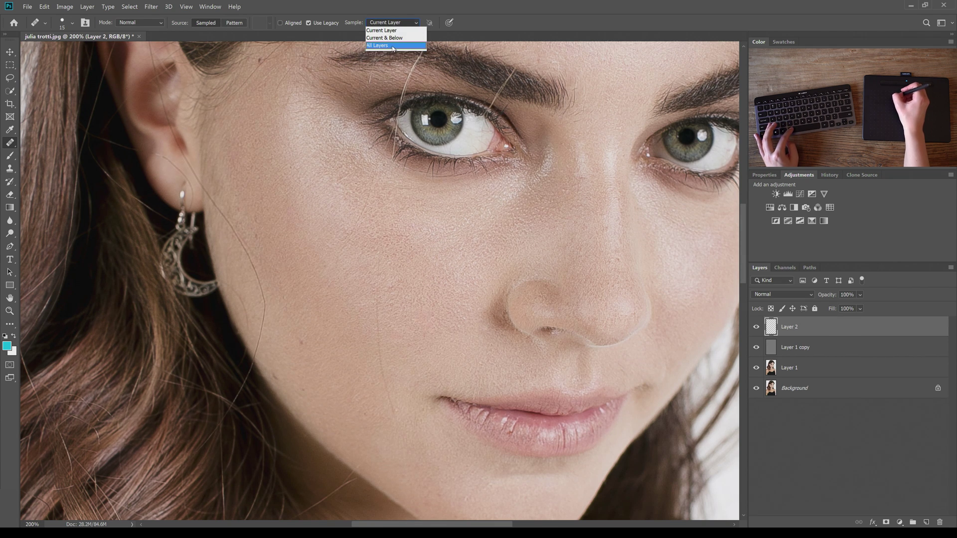
click(393, 48)
drag(482, 337, 502, 261)
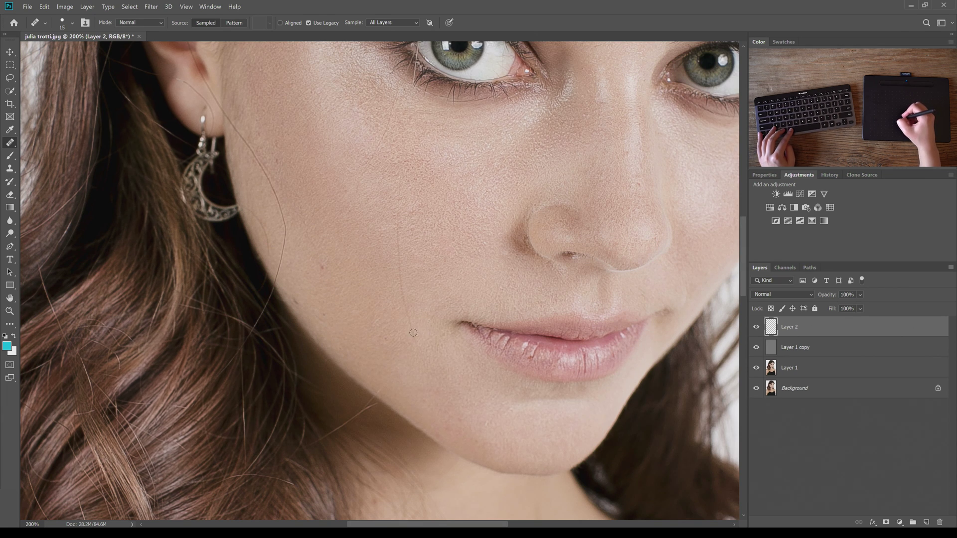
drag(404, 294, 403, 287)
click(400, 298)
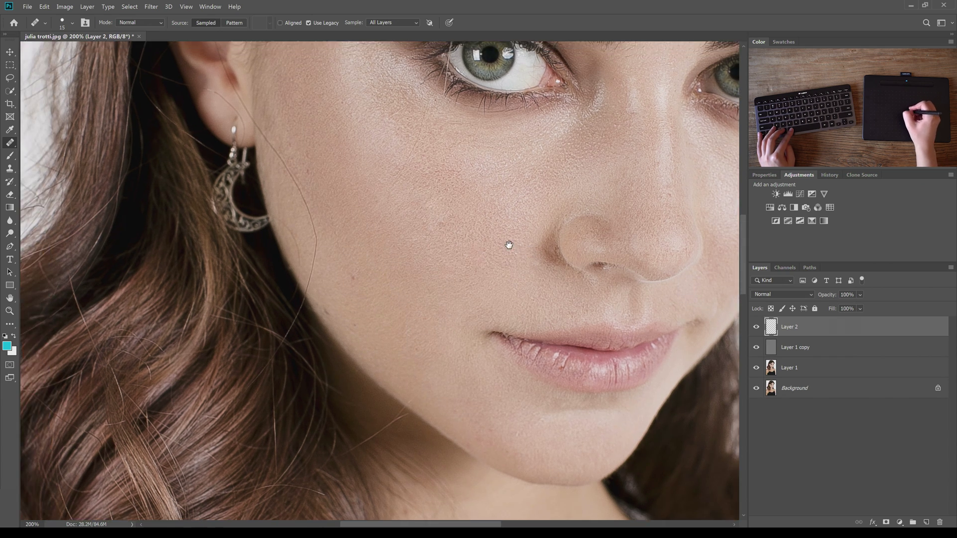
- Heal the small remaining marks on the middle of the cheek below the eye on Layer 2
drag(474, 235, 506, 245)
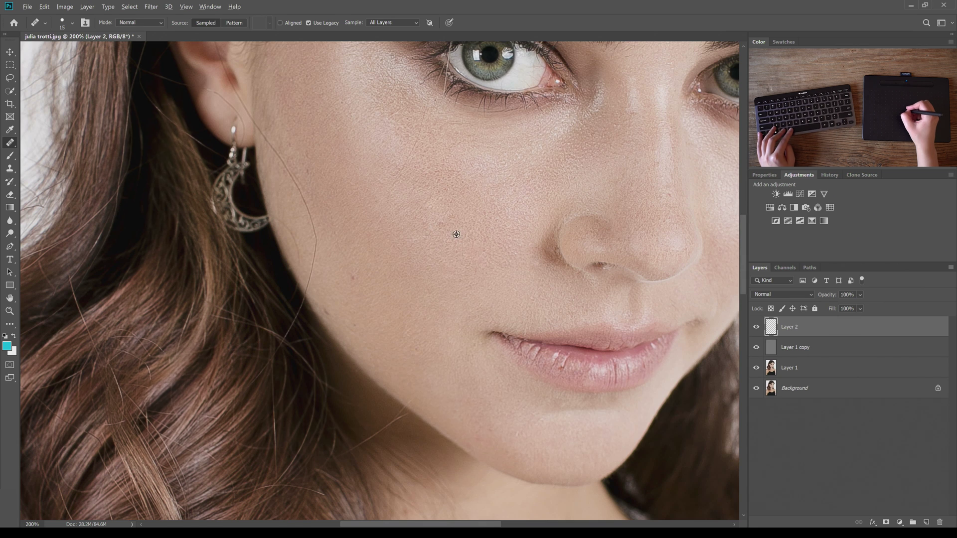
alt+click(406, 226)
click(431, 231)
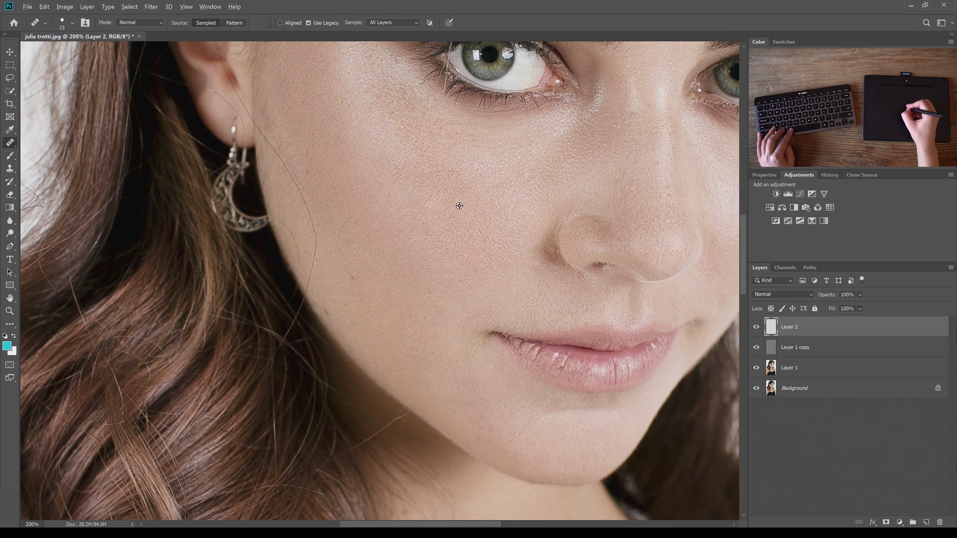
drag(471, 186, 475, 263)
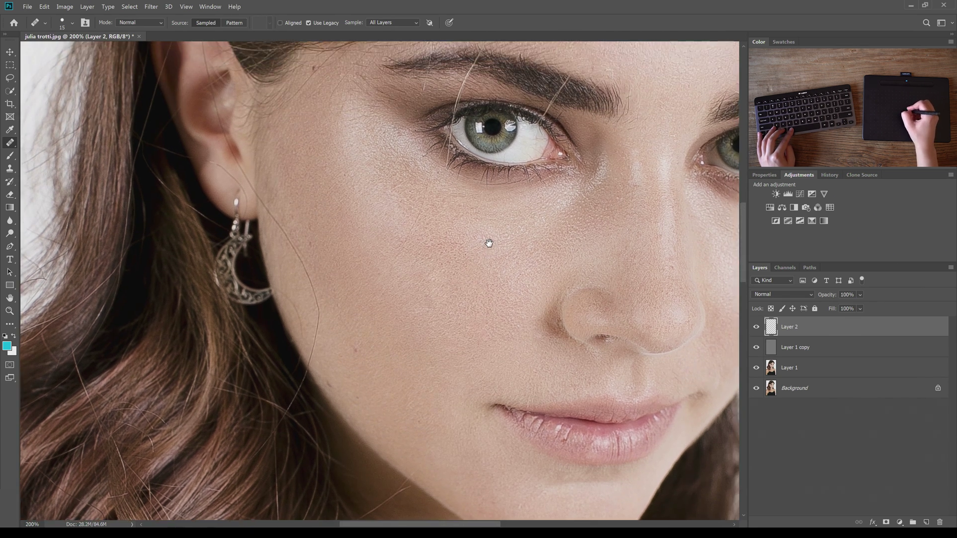
alt+click(425, 232)
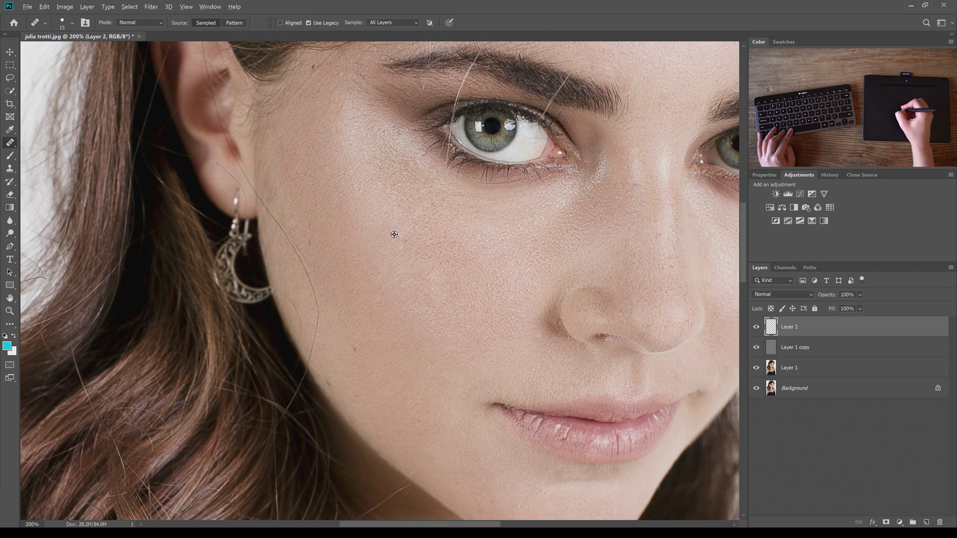
drag(484, 239, 464, 229)
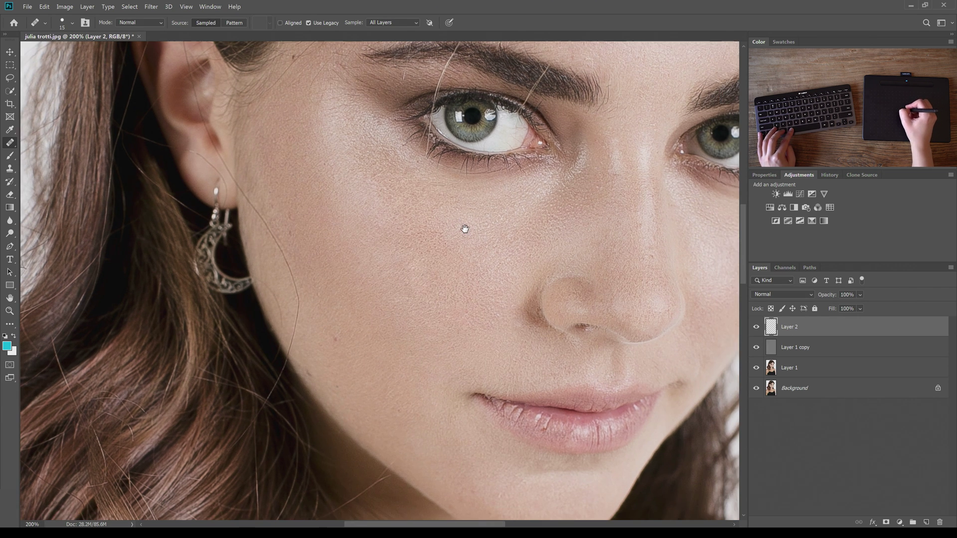
- View the portrait at 66.7% and compare it with Layer 2 hidden and shown
alt+click(465, 244)
alt+click(500, 266)
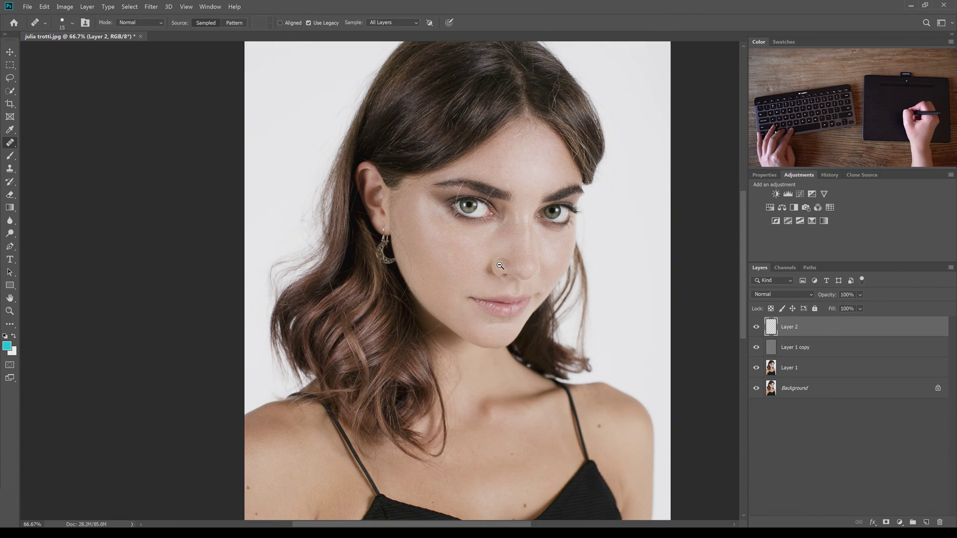
click(757, 328)
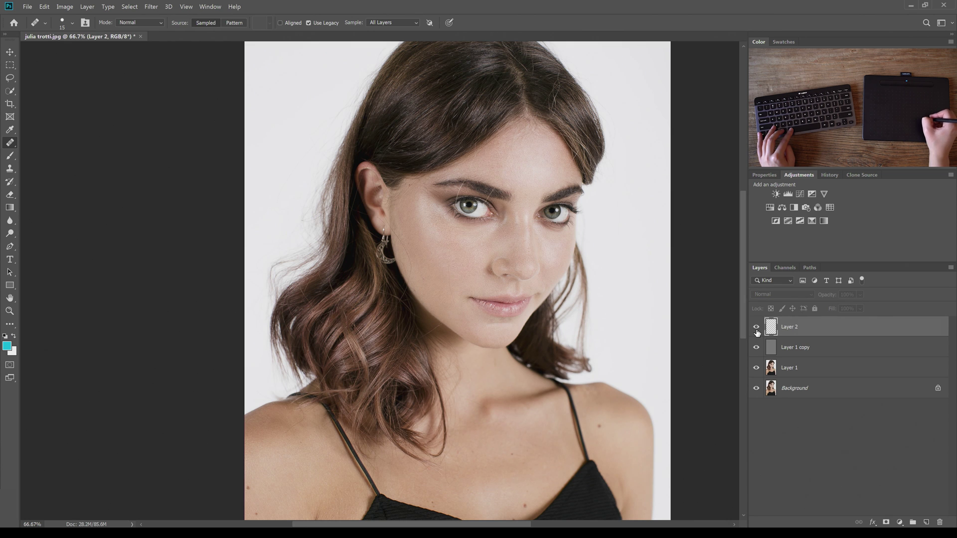
- Heal the long stray hair curving over the outer cheek beside the earring down to the jaw edge on Layer 2
drag(400, 261, 419, 270)
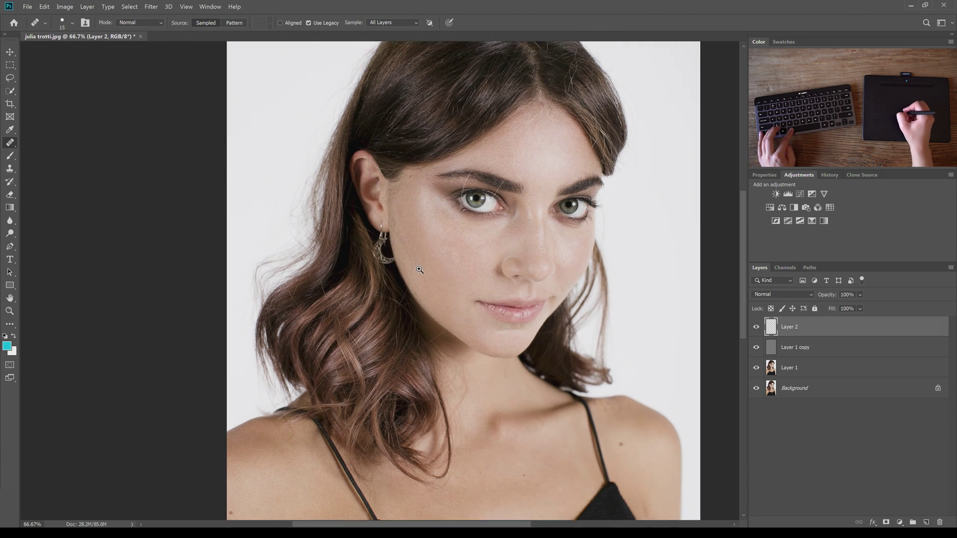
ctrl+click(419, 269)
ctrl+click(414, 249)
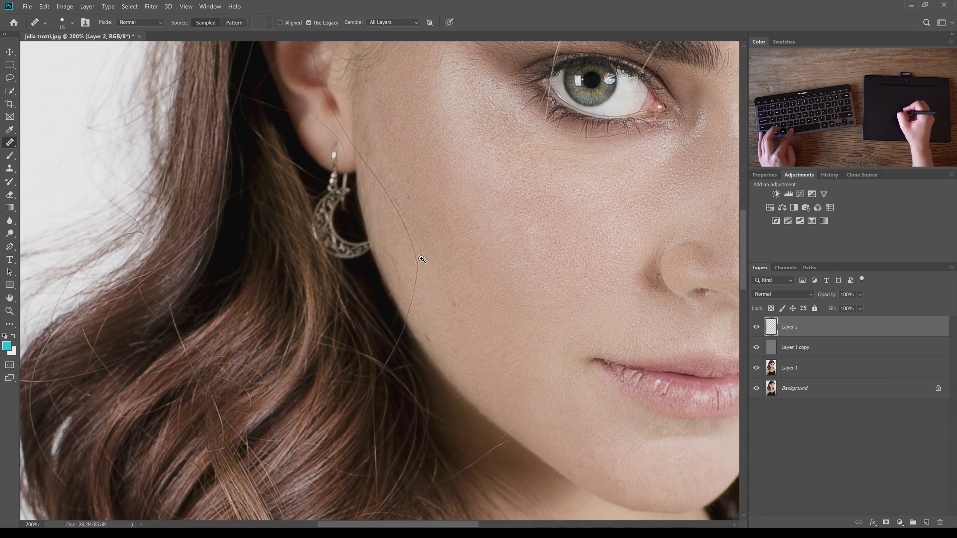
ctrl+click(421, 259)
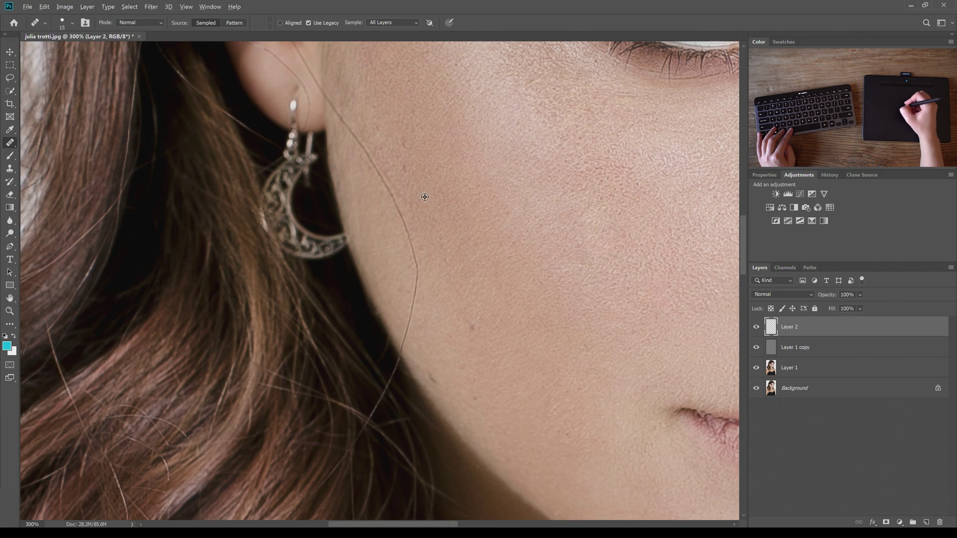
alt+click(393, 181)
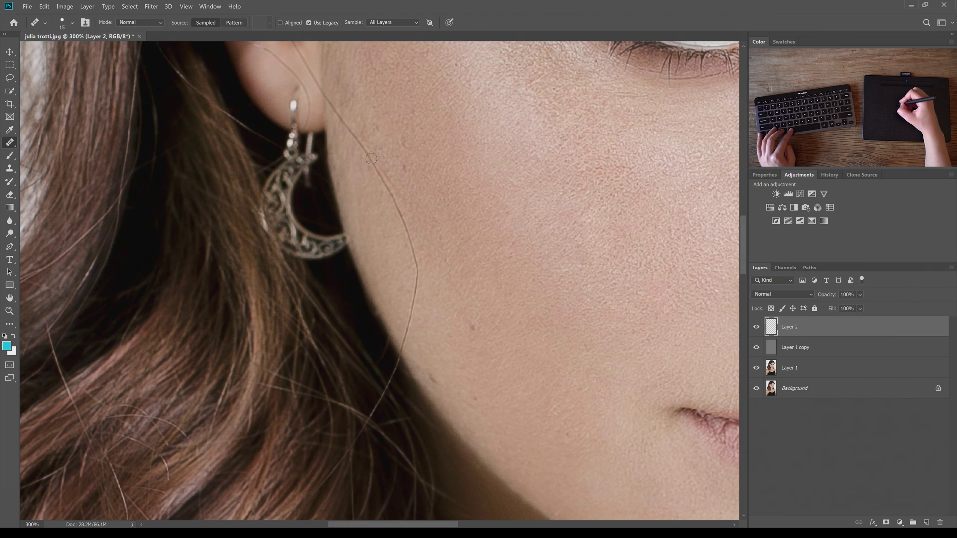
drag(371, 158, 404, 211)
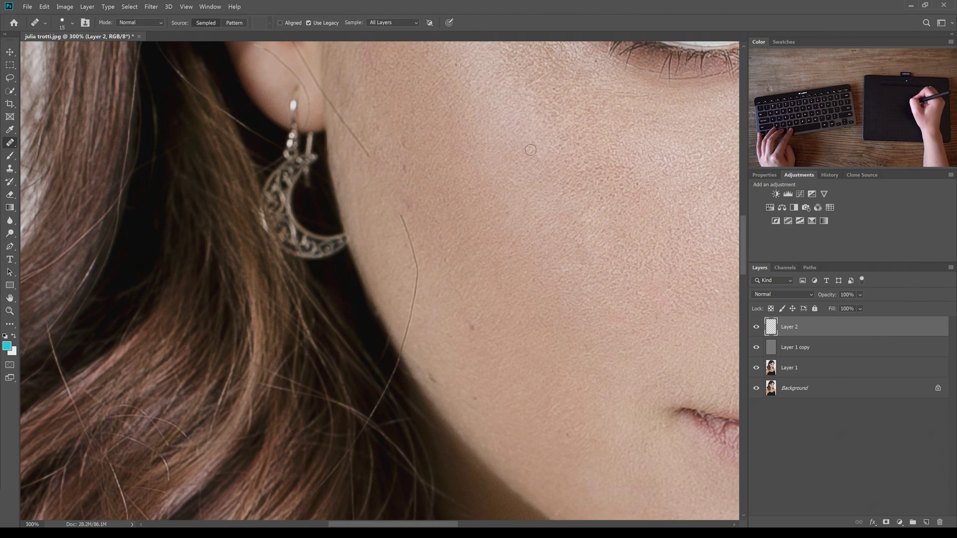
alt+click(427, 236)
mouse_move(397, 213)
mouse_down()
mouse_move(416, 290)
mouse_move(405, 344)
mouse_up()
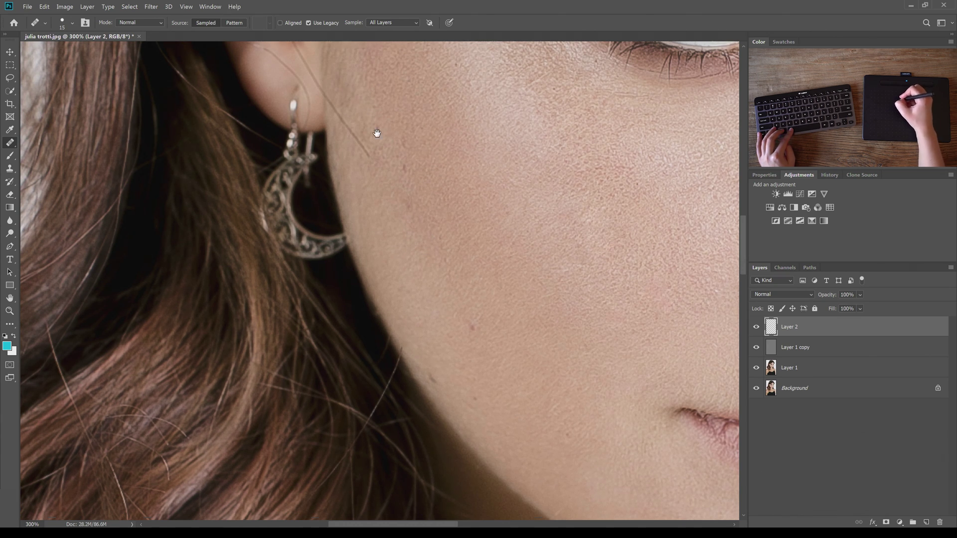
- Heal the upper part of the stray hair between the earlobe and cheek, plus the nearby cheek skin, on Layer 2
drag(377, 133, 397, 200)
alt+click(360, 213)
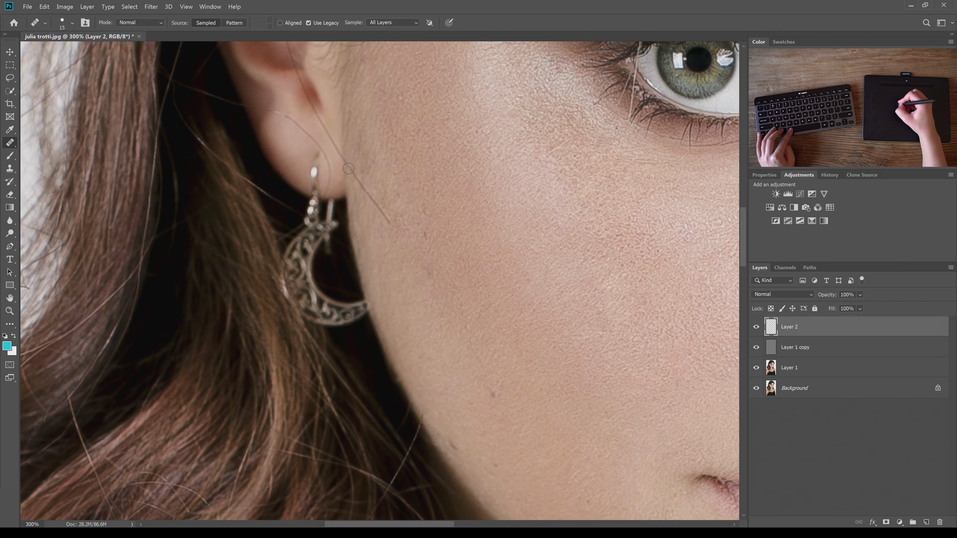
drag(344, 163, 395, 233)
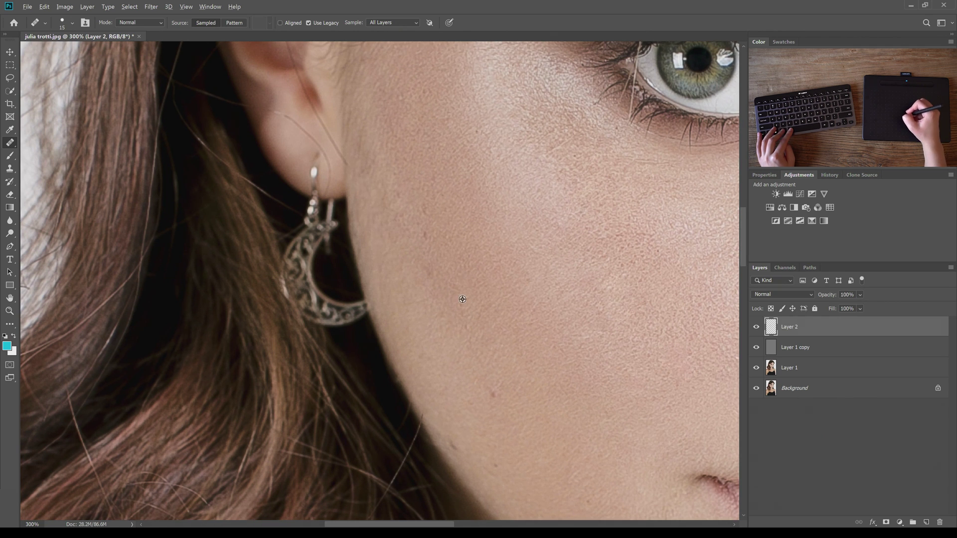
alt+click(441, 292)
drag(428, 275, 426, 276)
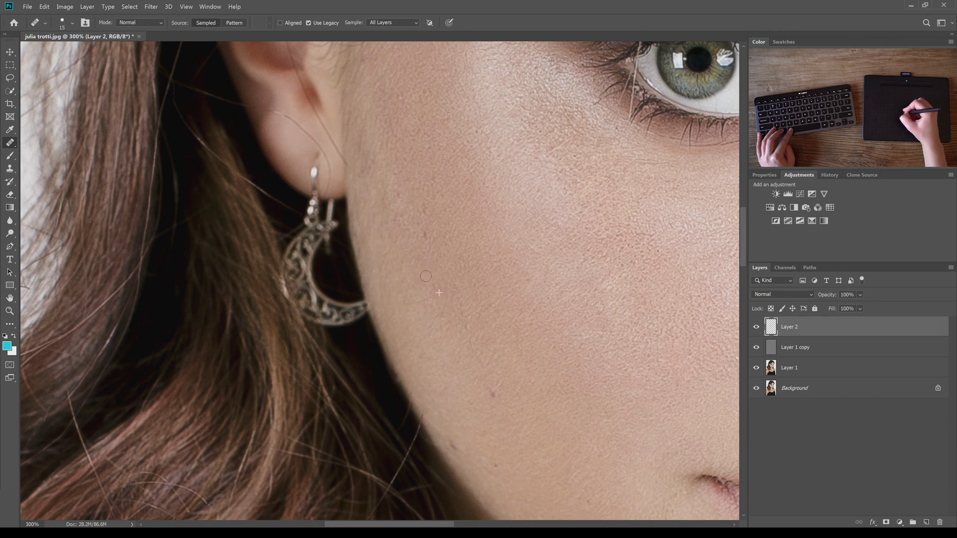
- Create a new blank layer above Layer 2 in Normal mode at 100% opacity
alt+click(519, 295)
alt+click(524, 298)
drag(552, 308, 504, 319)
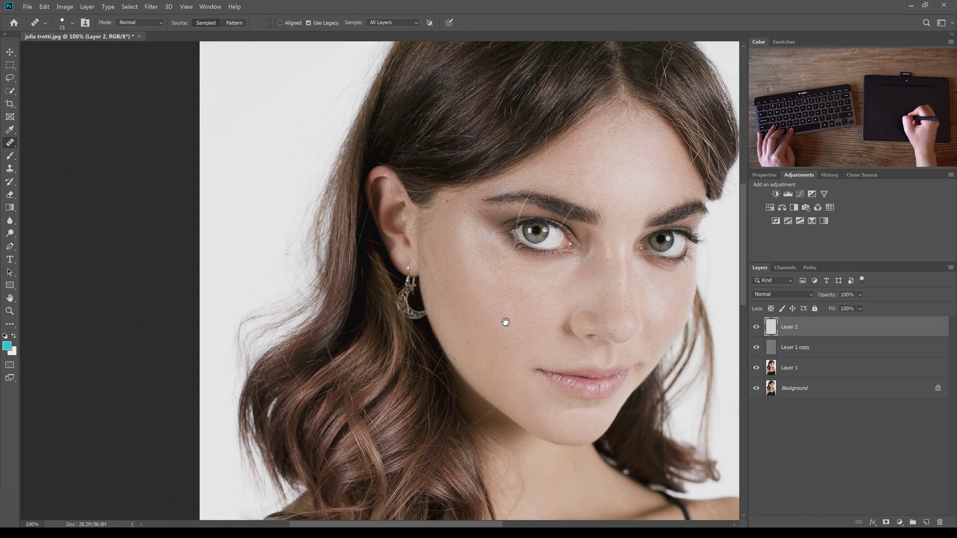
scroll(467, 360, up, 1)
scroll(466, 360, up, 1)
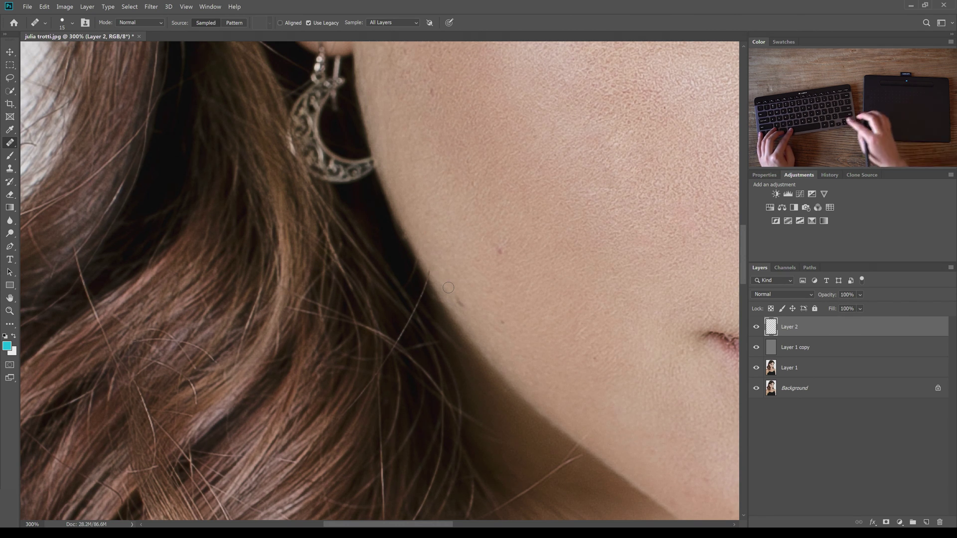
key(ctrl+shift+n)
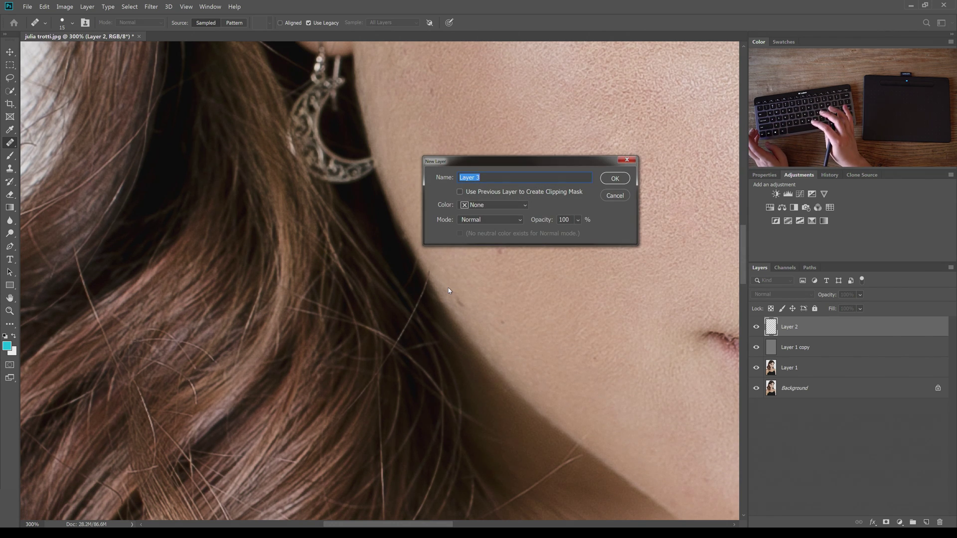
key(Return)
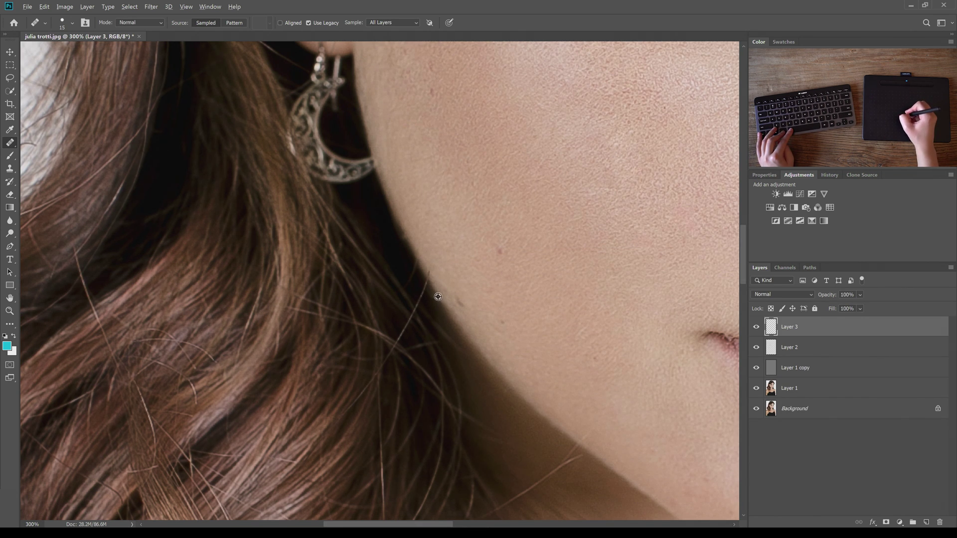
- Heal the stray hair ends at the jaw edge and beside the earlobe on Layer 3
drag(427, 278, 419, 299)
drag(470, 228, 477, 275)
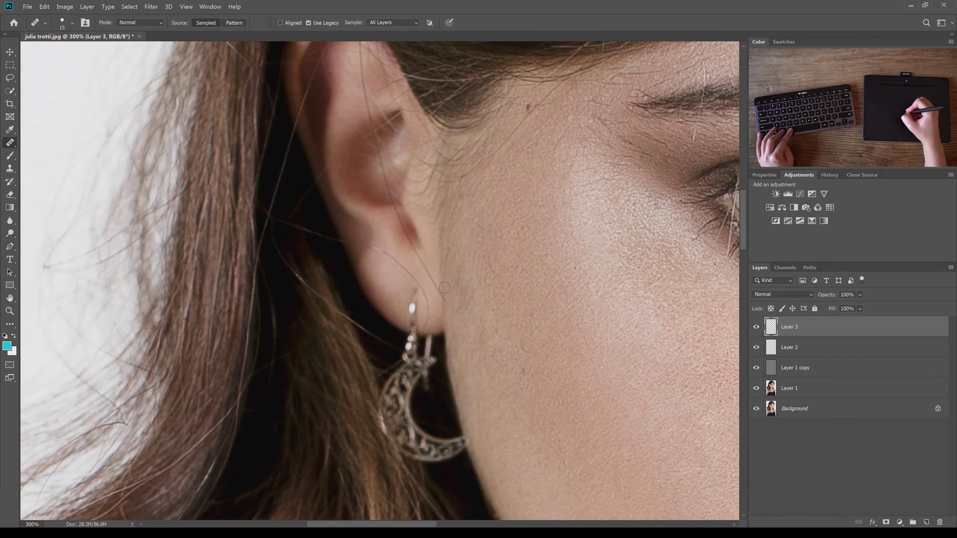
drag(445, 299, 437, 286)
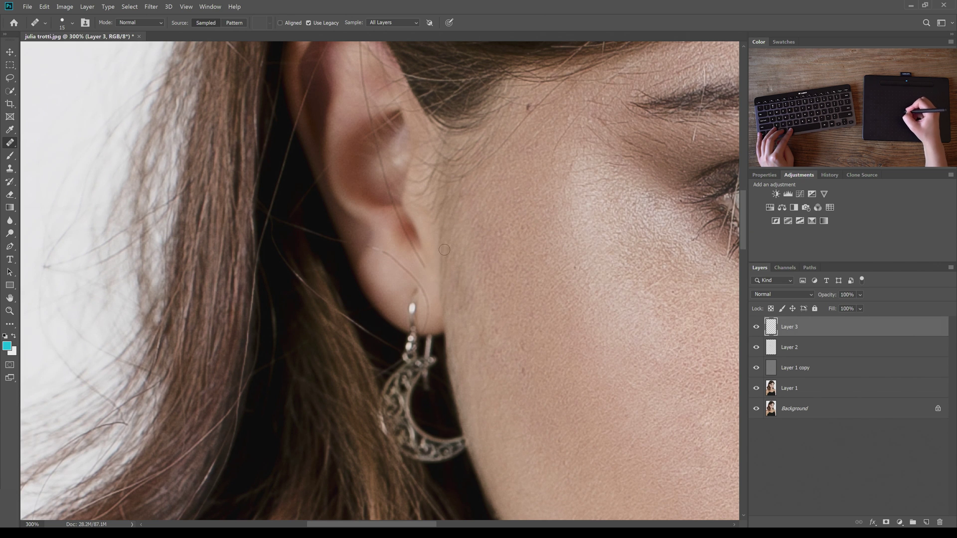
- Create a new blank layer above Layer 3 in Normal mode at 100% opacity for the eye area
ctrl+alt+click(546, 247)
ctrl+alt+click(546, 248)
ctrl+alt+click(547, 250)
drag(589, 251, 486, 224)
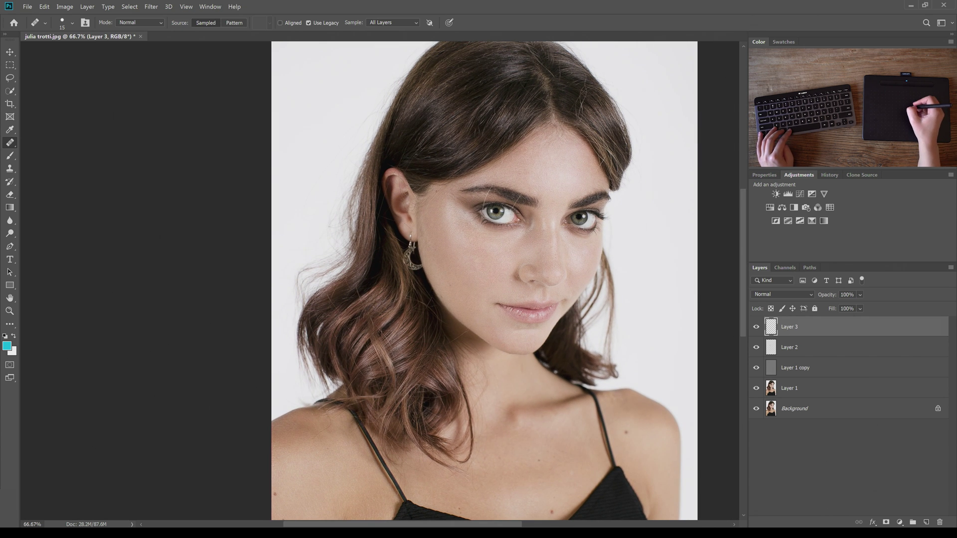
ctrl+click(521, 209)
ctrl+click(521, 208)
ctrl+click(519, 208)
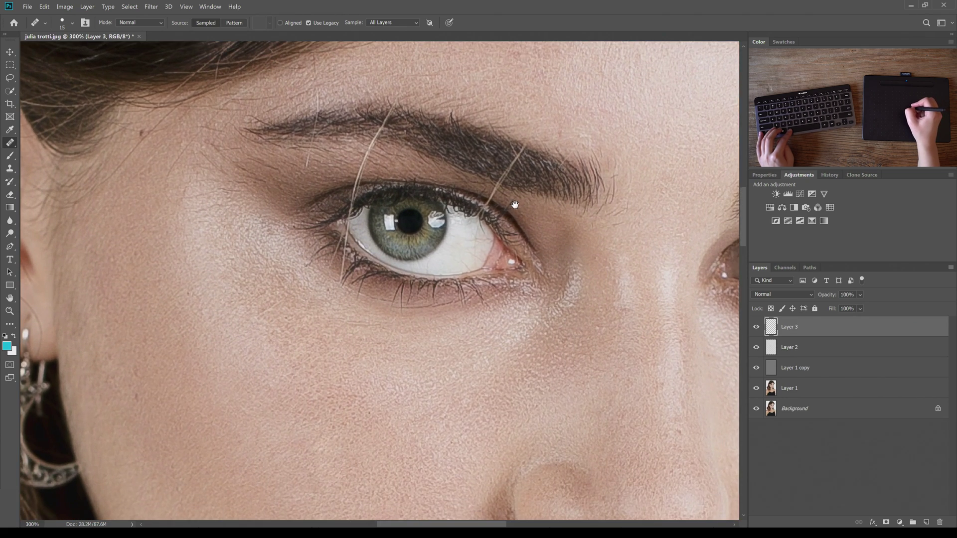
drag(517, 210, 522, 238)
key(ctrl+shift+n)
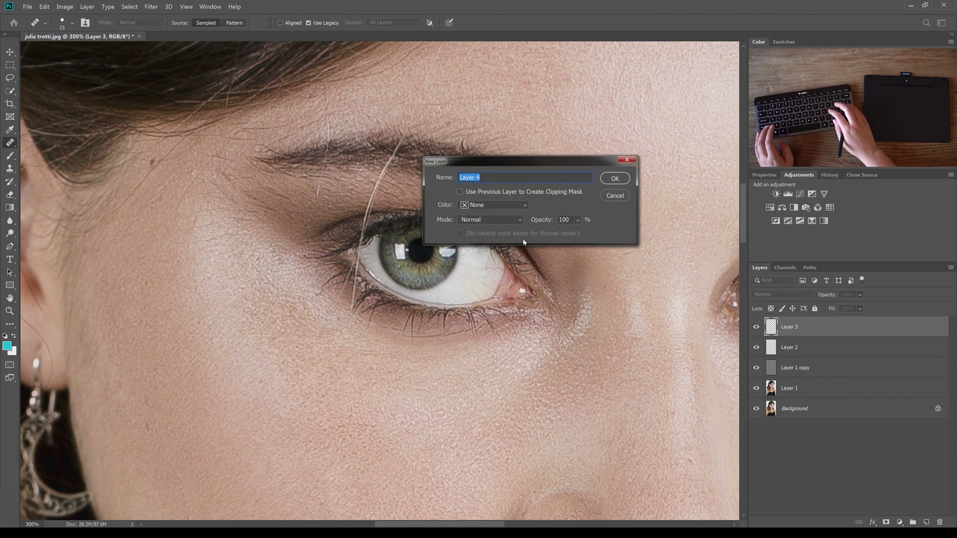
key(Return)
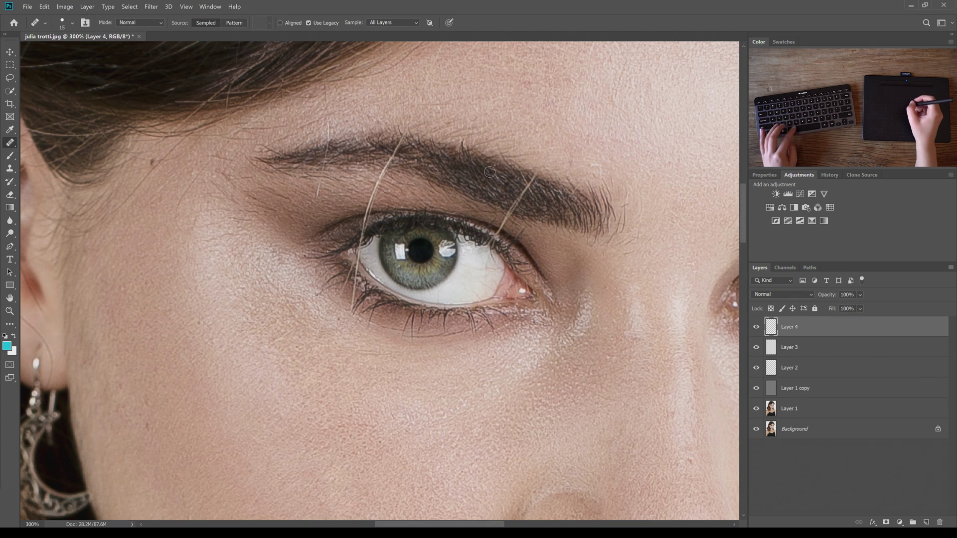
- Reduce the Healing Brush size to 10 and heal the fine light hairs above and below the eyebrow's outer end
key(bracketleft)
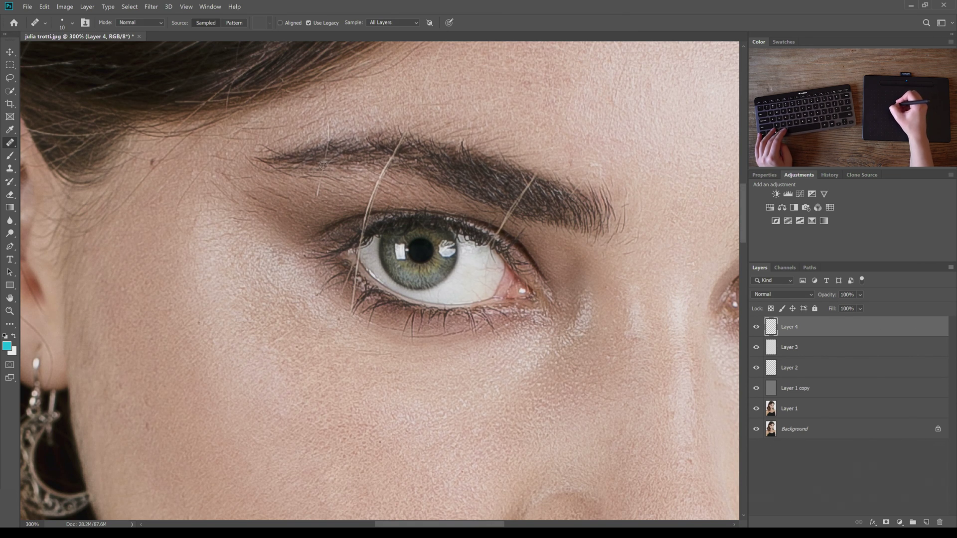
drag(323, 175, 318, 197)
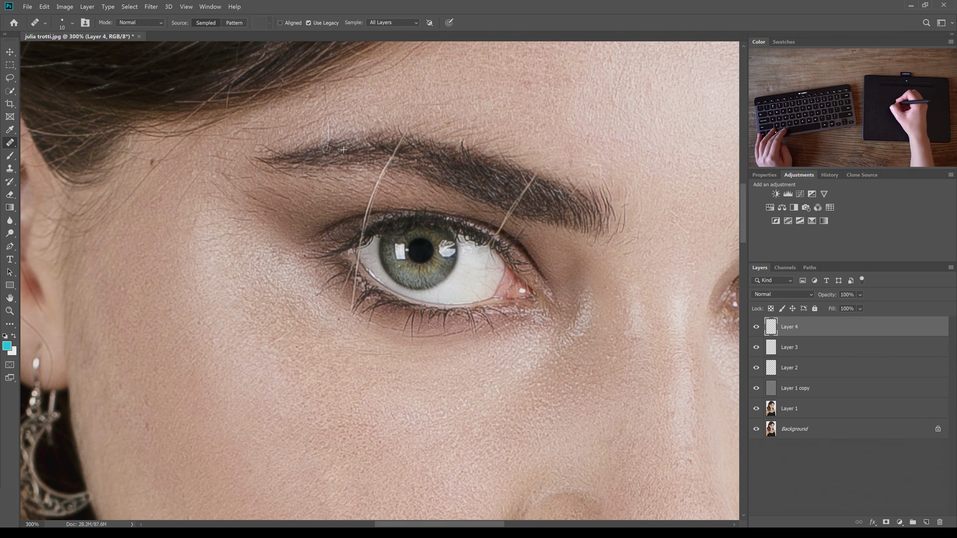
drag(326, 150, 328, 125)
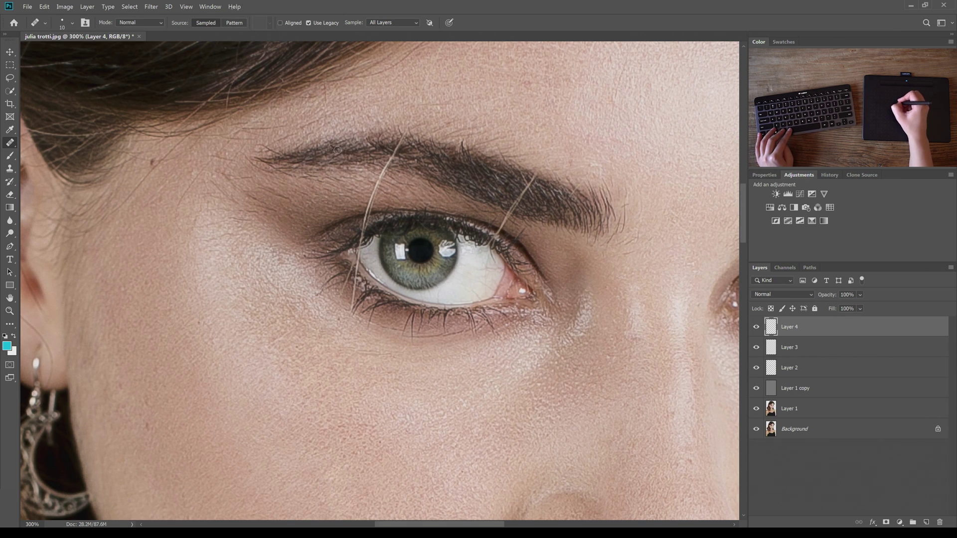
- Heal the light stray hair crossing the inner half of the eyebrow on Layer 4
drag(489, 188, 471, 180)
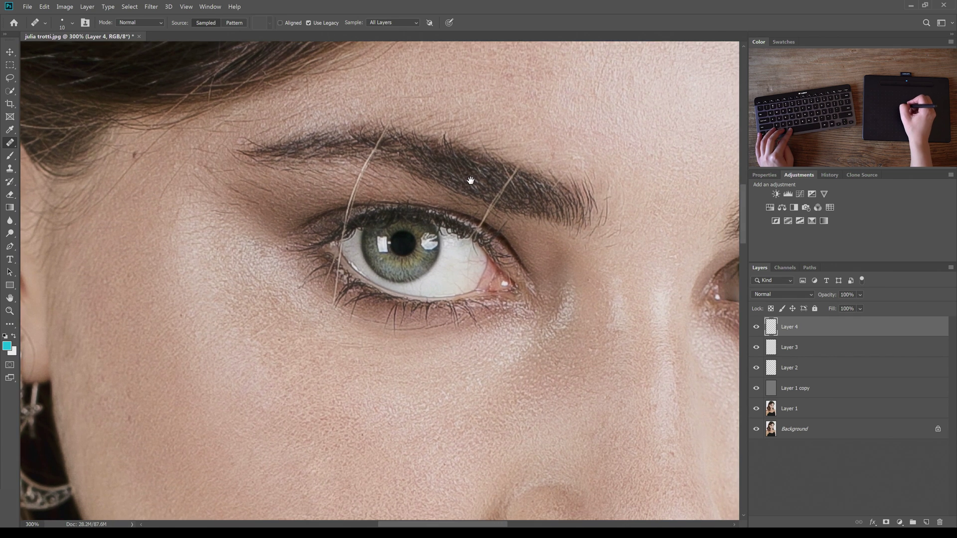
alt+click(500, 209)
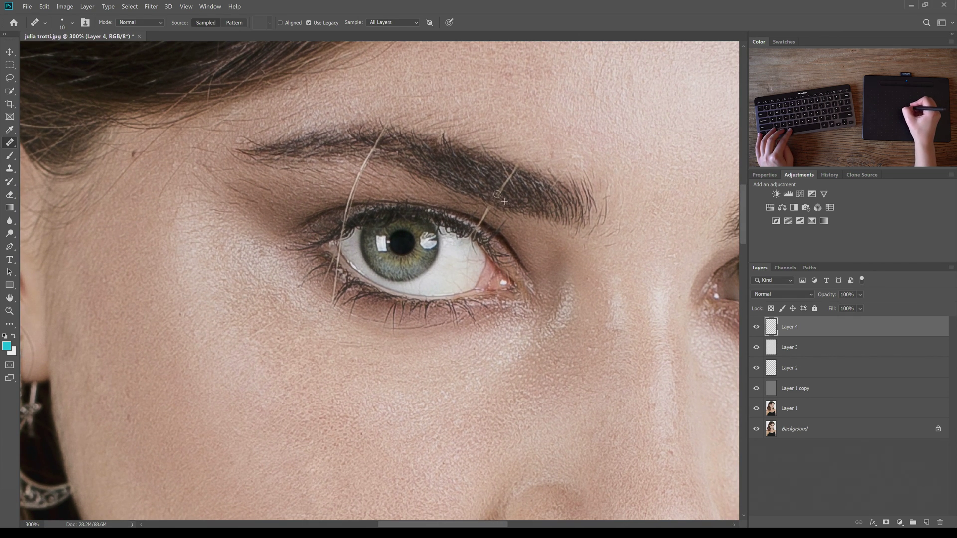
drag(497, 194, 515, 171)
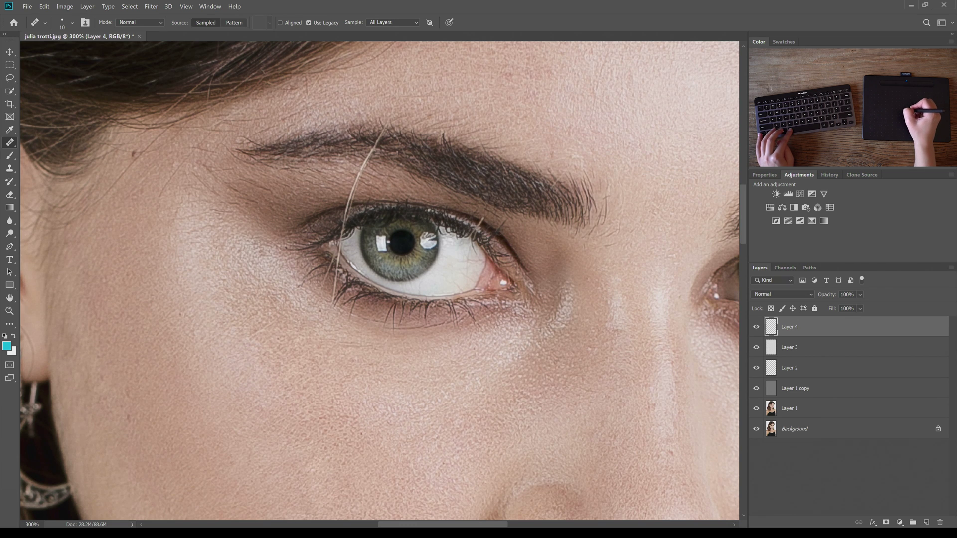
- Heal the short light stray hair on the upper eyelid near the inner corner of the eye on Layer 4
ctrl+click(491, 226)
ctrl+click(491, 225)
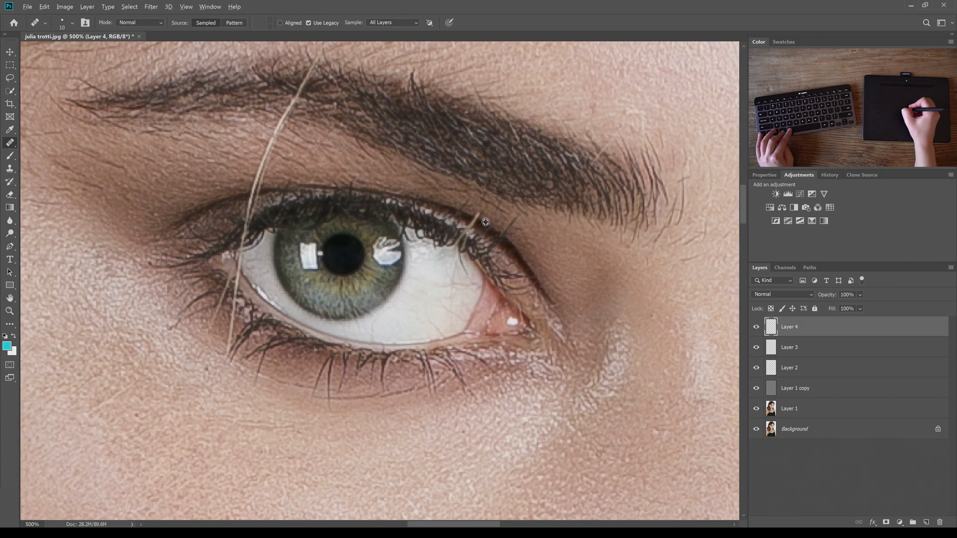
alt+click(508, 233)
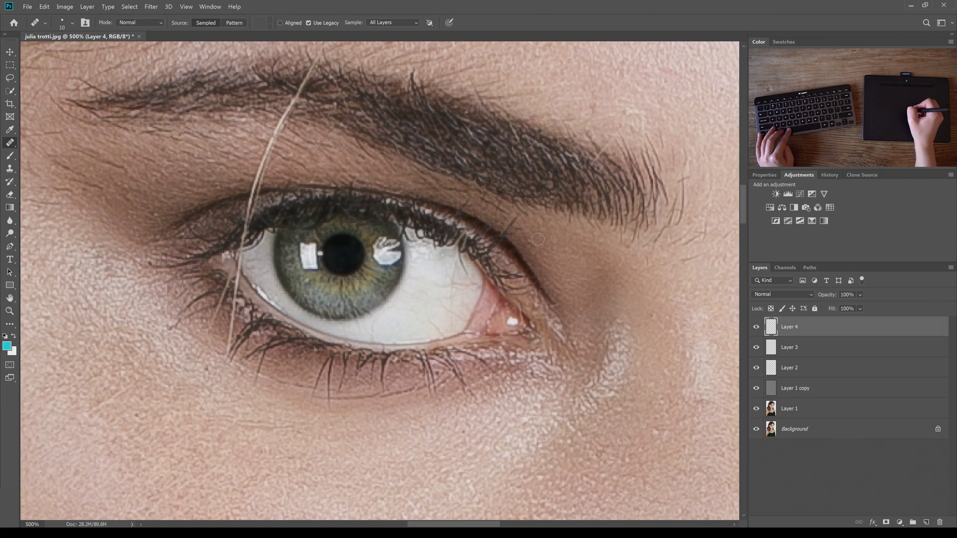
alt+click(490, 227)
alt+click(491, 229)
alt+click(497, 232)
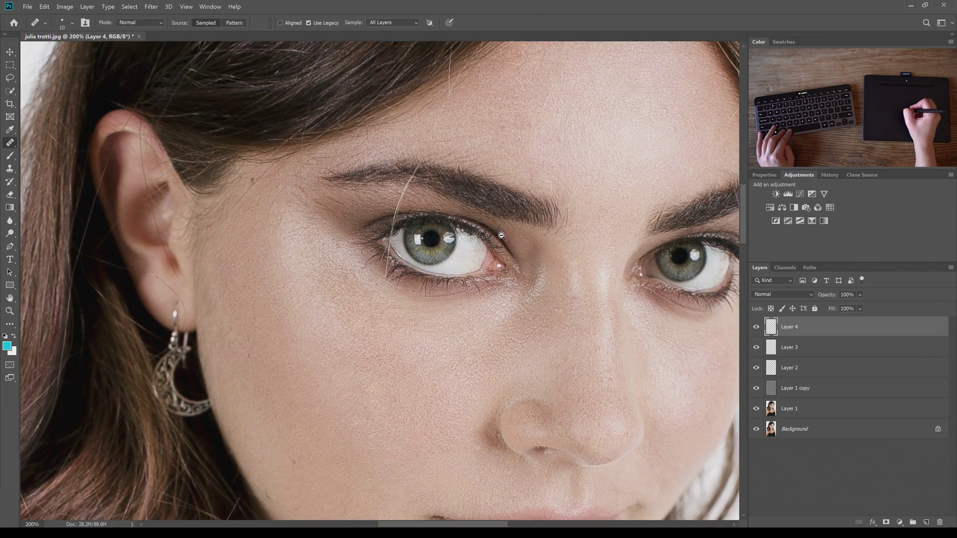
alt+click(504, 236)
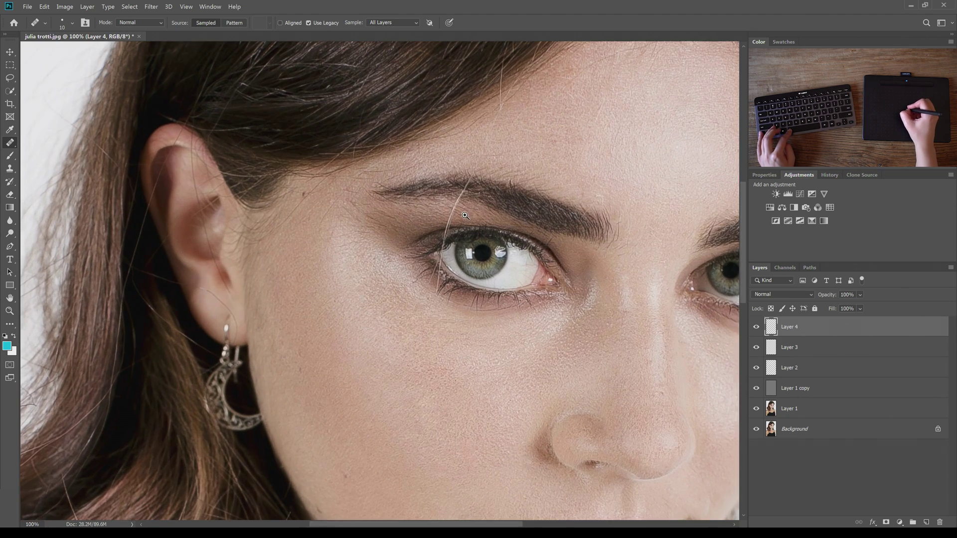
- Create a new blank layer above Layer 4 and heal the light stray hair between the eyebrow and the upper eyelid
ctrl+click(459, 224)
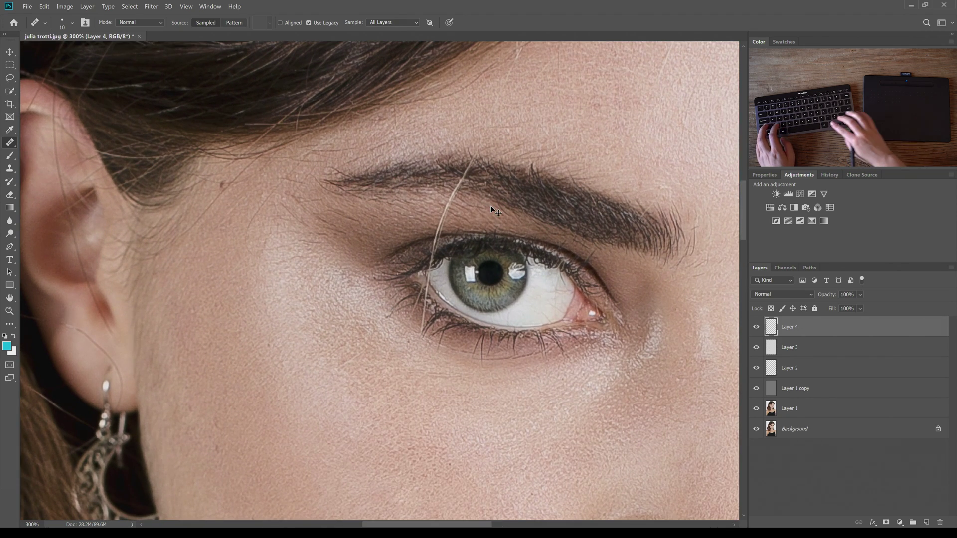
key(ctrl+shift+n)
key(Return)
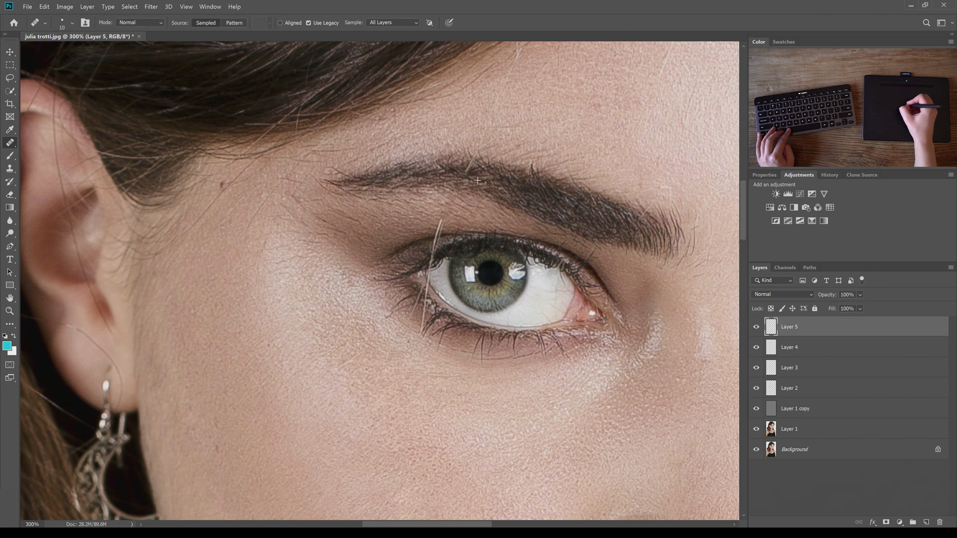
- Try to heal the light stray hair ends on the upper eyelid near the outer corner of the eye
scroll(454, 239, up, 2)
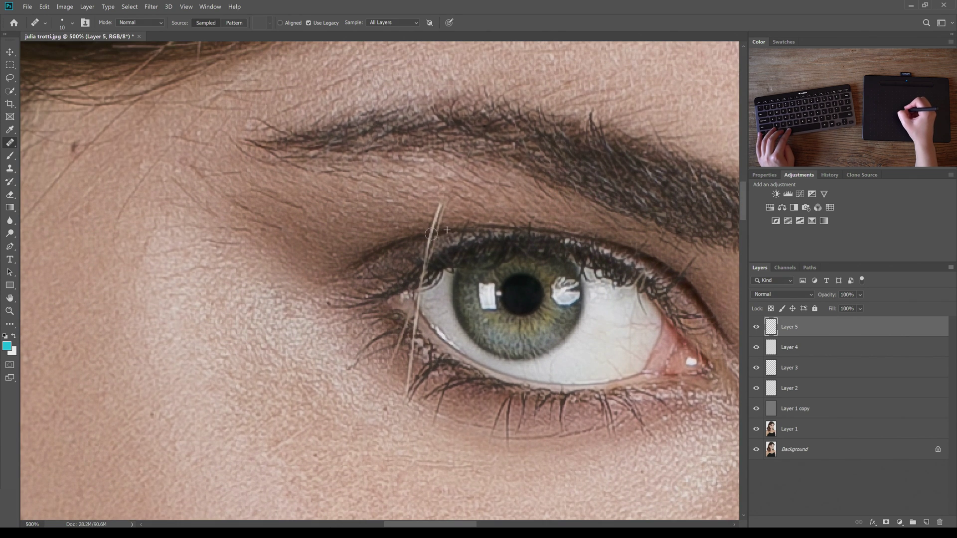
mouse_move(434, 233)
mouse_down()
mouse_move(442, 204)
mouse_move(429, 252)
mouse_move(450, 226)
mouse_move(426, 233)
mouse_move(434, 207)
mouse_move(435, 229)
mouse_up()
alt+click(415, 235)
- Undo the last healing strokes on the upper eyelid
key(ctrl+z)
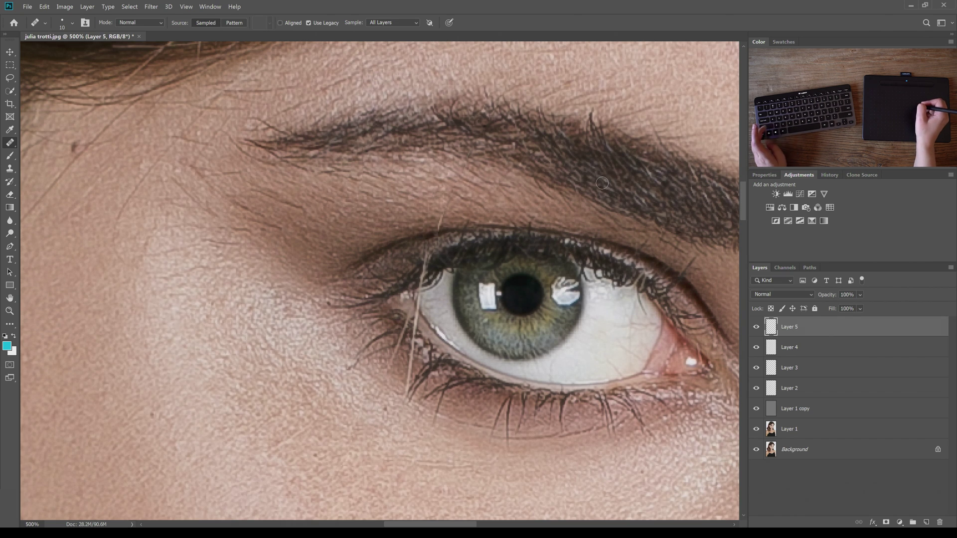
key(ctrl+z)
key(ctrl+z)
key(ctrl+z)
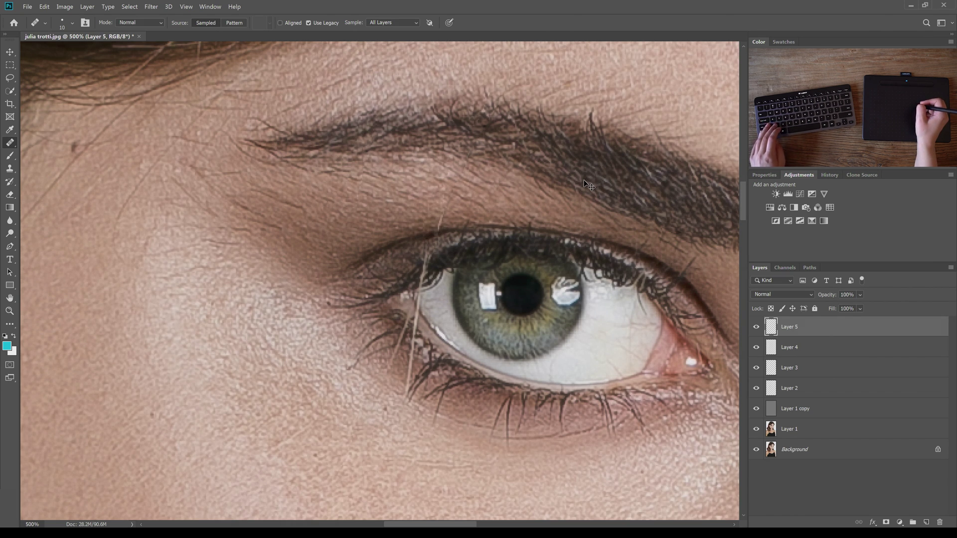
key(ctrl+z)
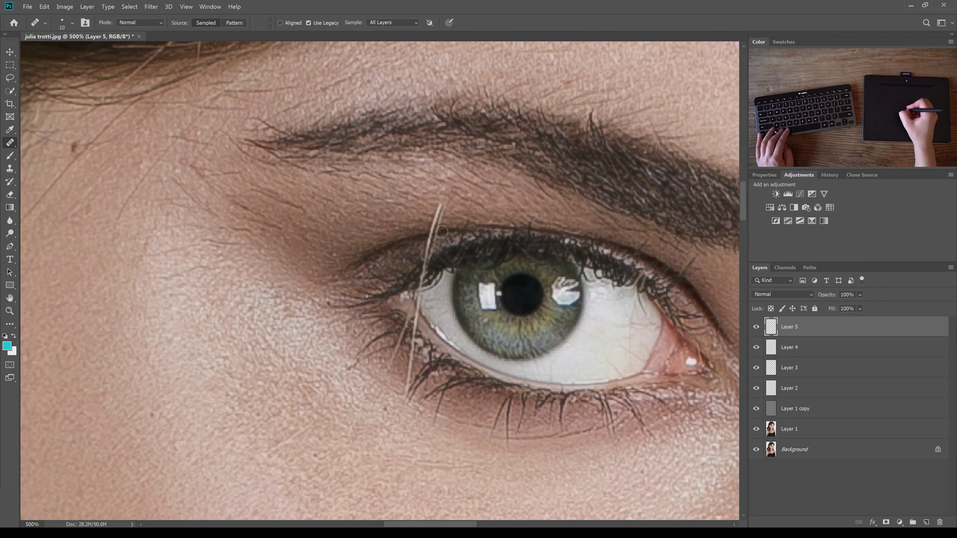
- Heal the light stray hairs from the upper eyelid across the outer eye corner down through the lower lashes on Layer 5
mouse_move(441, 232)
mouse_down()
mouse_move(431, 246)
mouse_move(441, 202)
mouse_up()
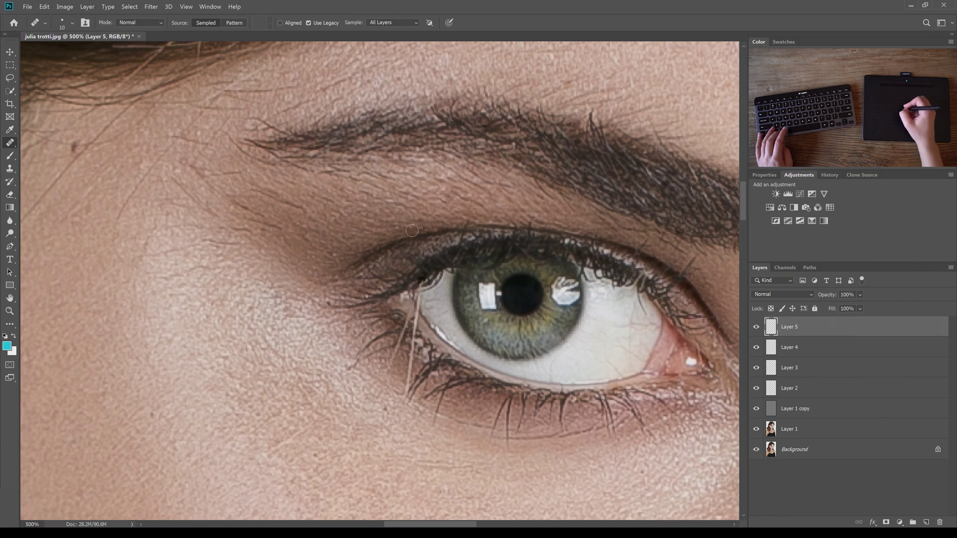
ctrl+click(419, 326)
drag(435, 314, 431, 252)
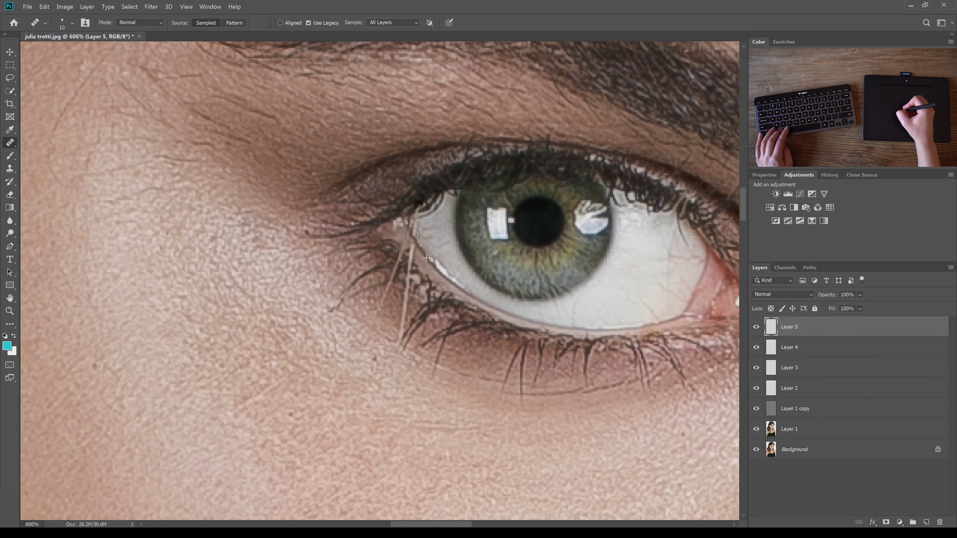
drag(412, 238, 410, 291)
alt+click(390, 249)
drag(400, 254, 394, 284)
drag(402, 320, 402, 325)
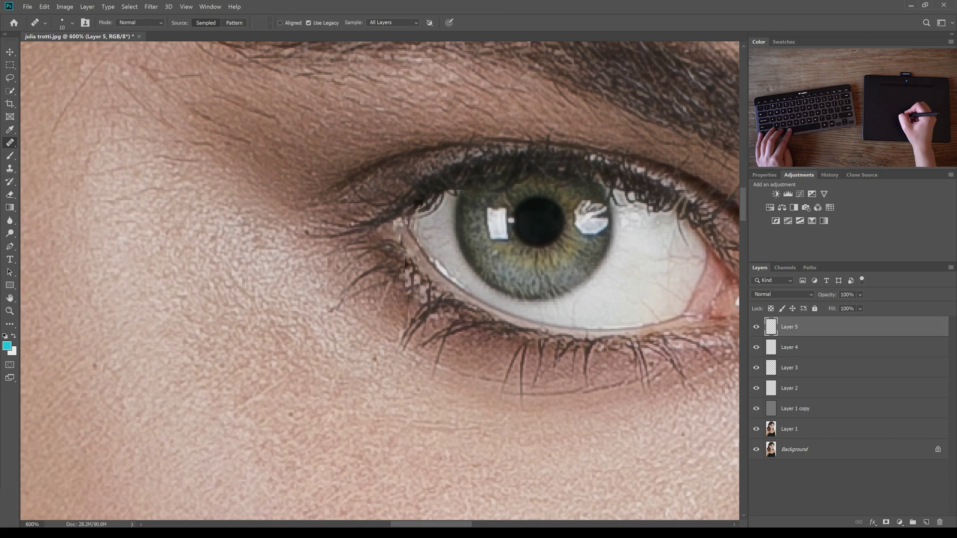
ctrl+click(444, 276)
ctrl+alt+click(447, 276)
alt+click(446, 276)
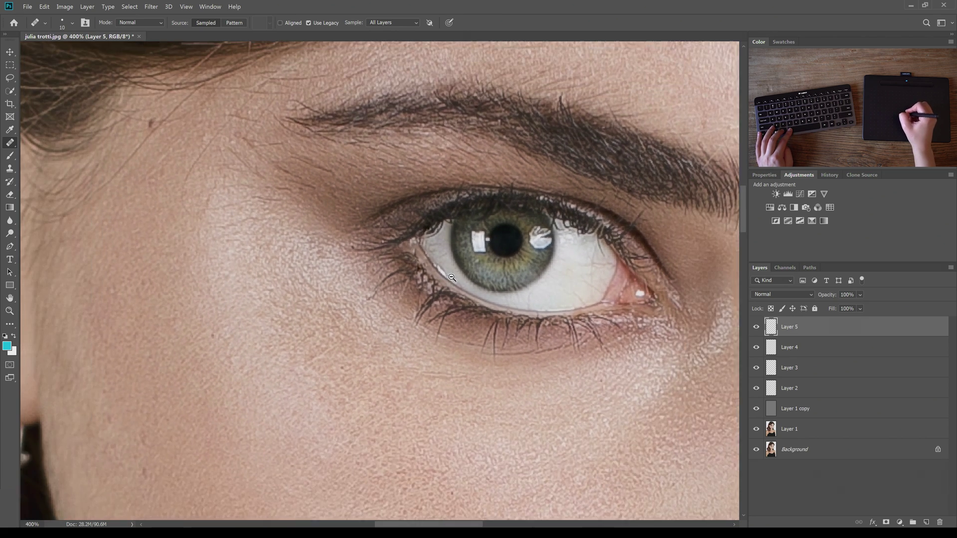
alt+click(450, 277)
- Create a new blank layer above Layer 5 and retouch the outer eye corner with the Clone Stamp at 20% opacity, sampling all layers
key(ctrl+shift+alt+n)
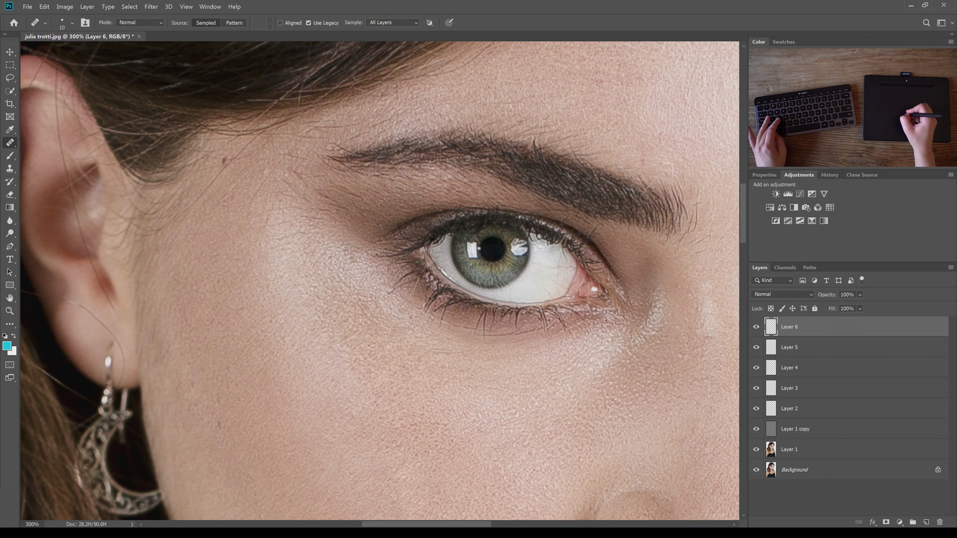
key(s)
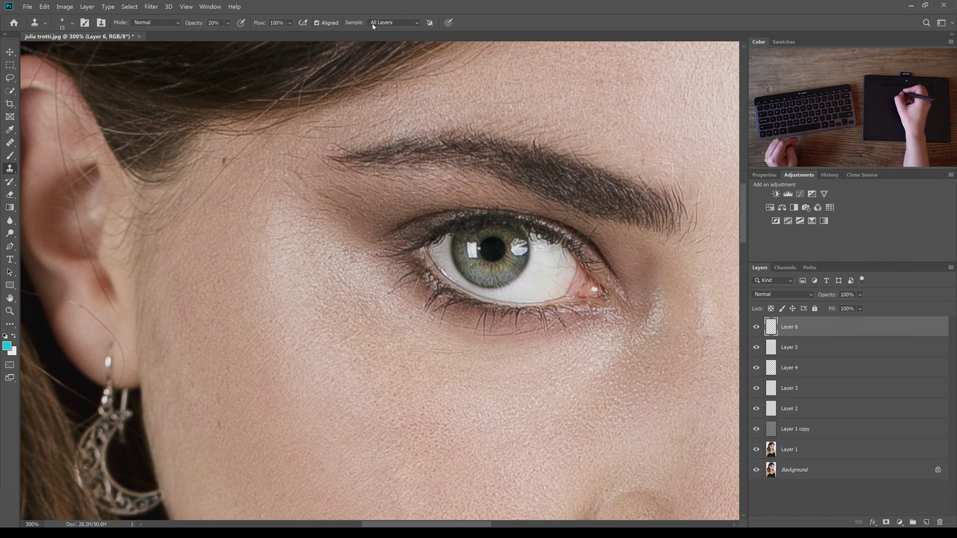
drag(424, 282, 439, 261)
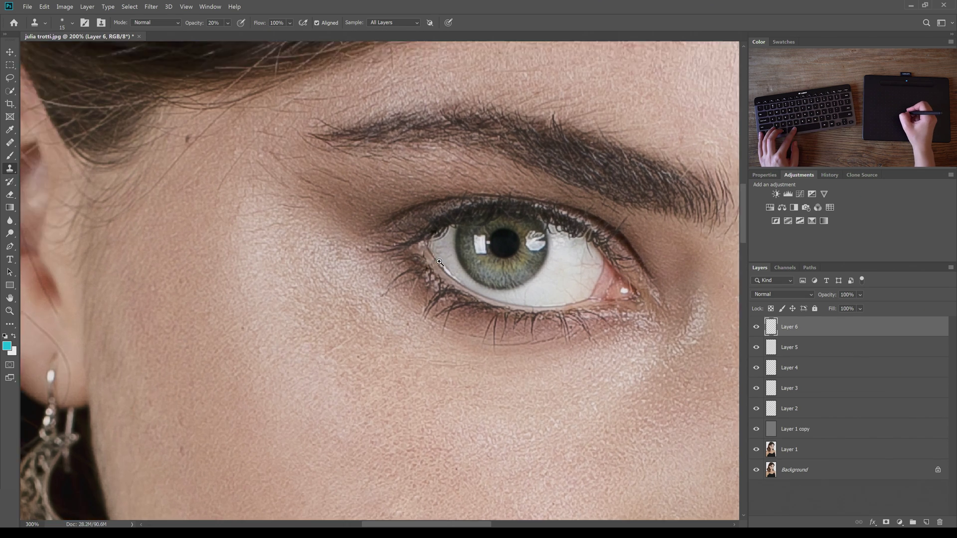
click(439, 262)
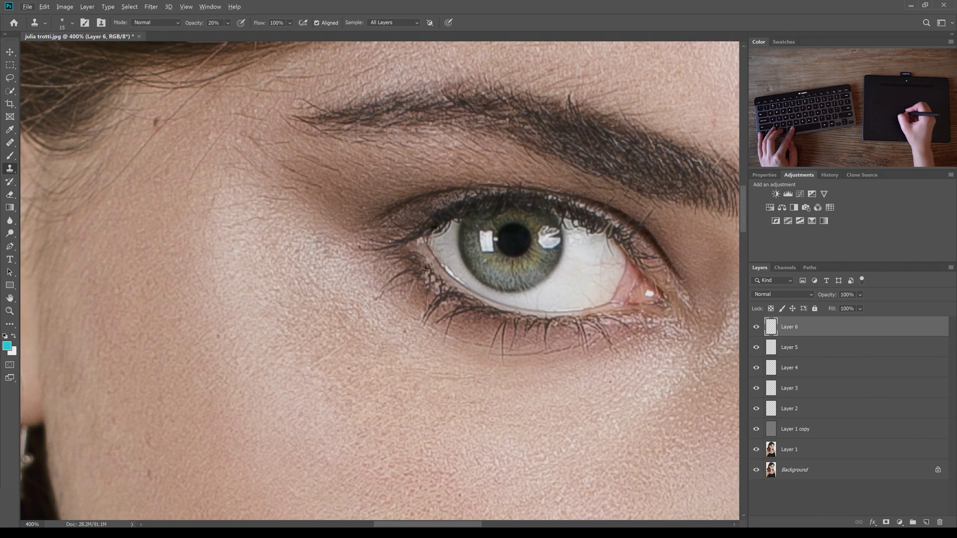
alt+click(422, 267)
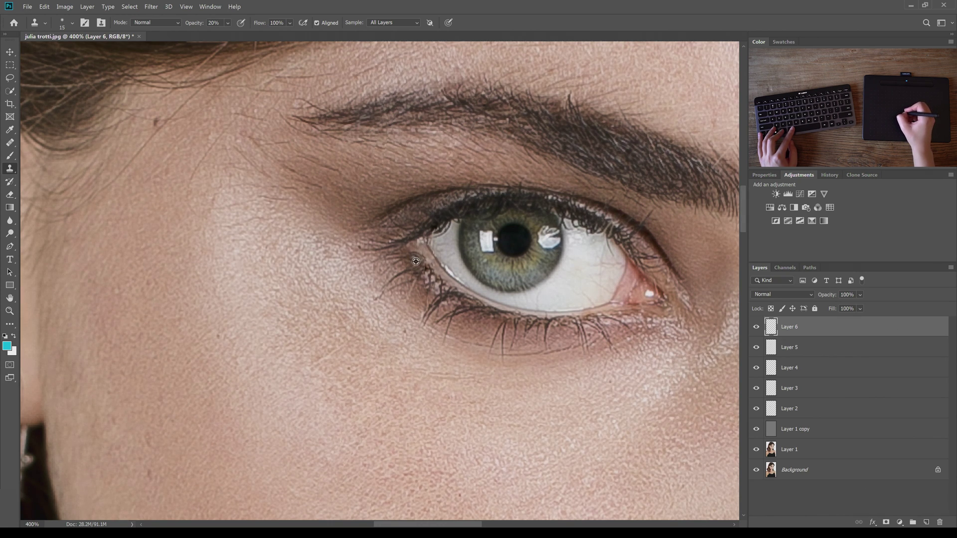
drag(417, 261, 427, 271)
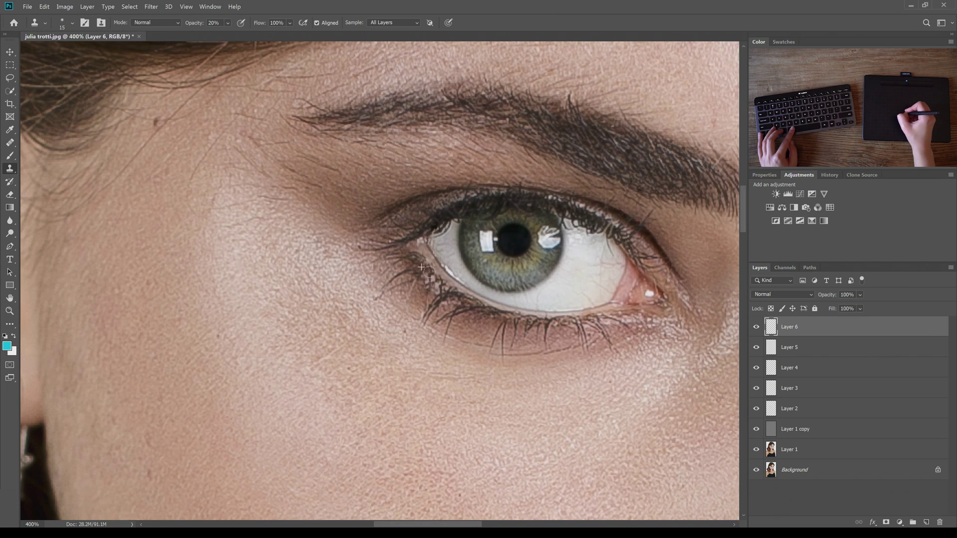
- Compare the whole retouched portrait with the original by showing only the Background layer and restoring the other layers
alt+click(485, 268)
alt+click(485, 268)
alt+click(485, 269)
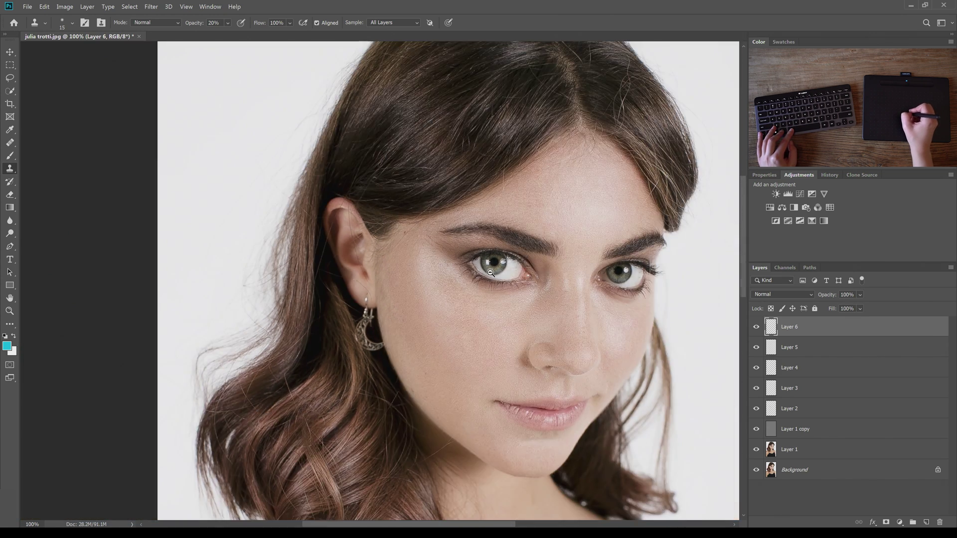
alt+click(487, 270)
drag(519, 282, 469, 228)
drag(514, 260, 507, 253)
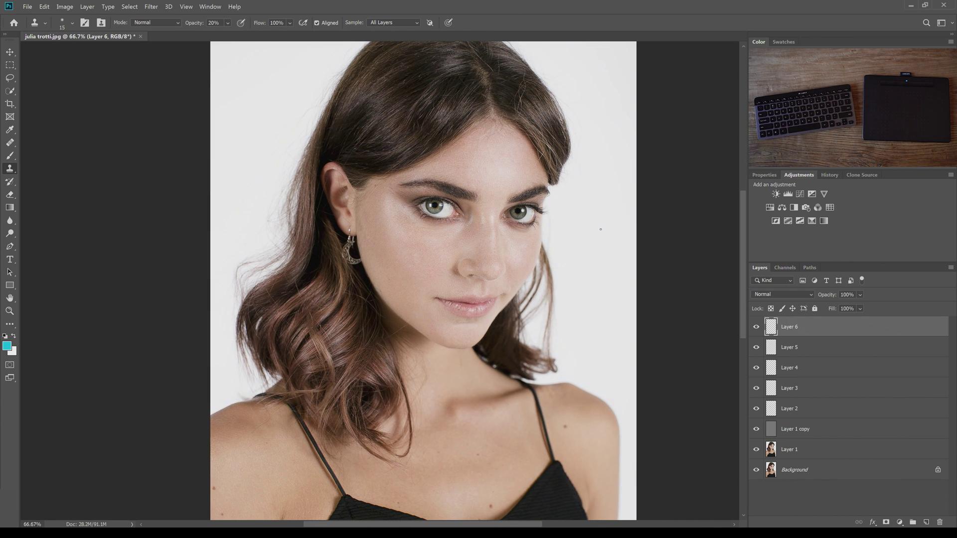
alt+click(756, 471)
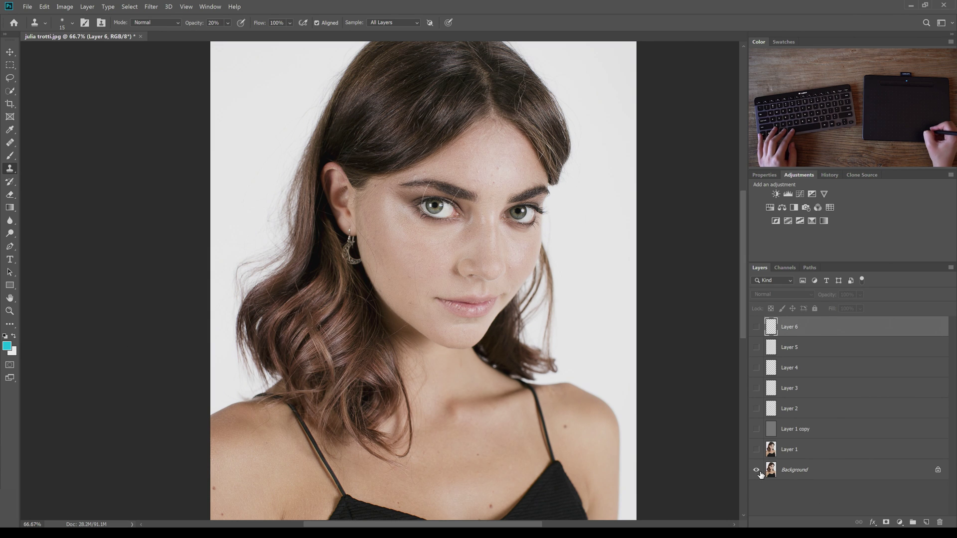
alt+click(756, 471)
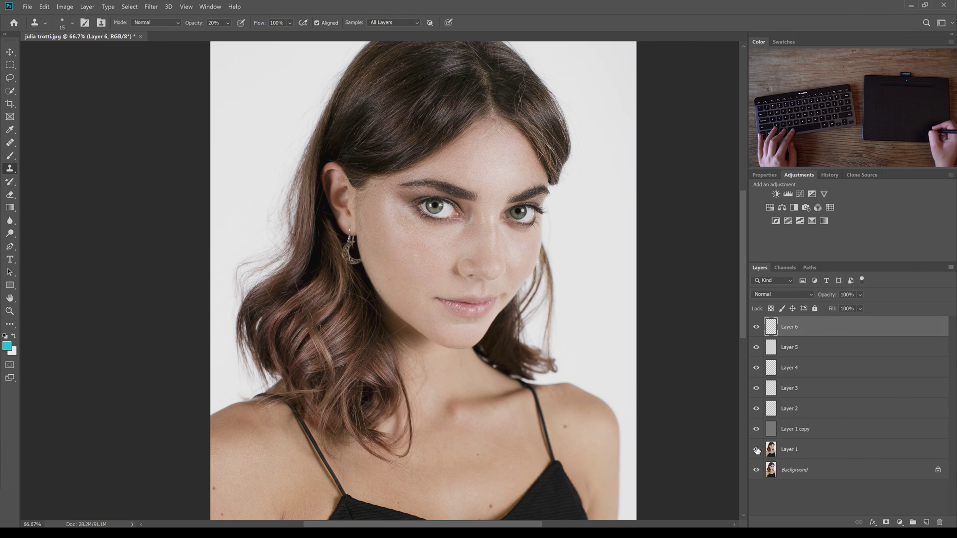
- Compare the face before and after retouching at 100% zoom by toggling the layers above the Background
scroll(461, 268, up, 1)
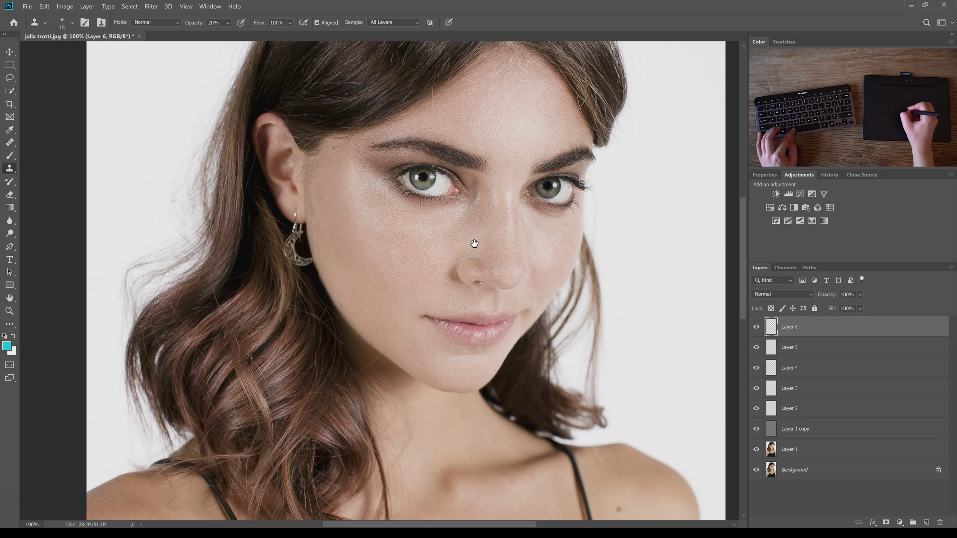
drag(472, 249, 471, 280)
alt+click(756, 471)
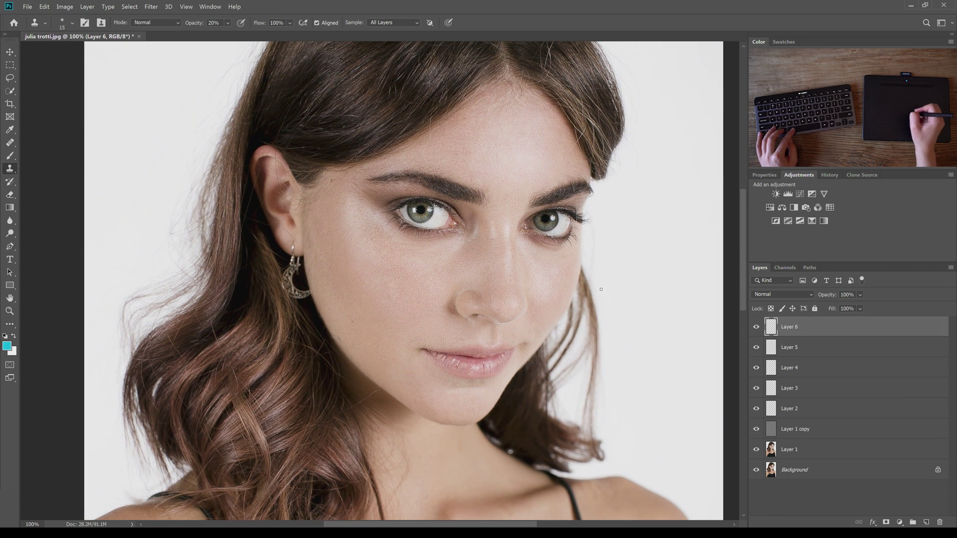
alt+click(756, 473)
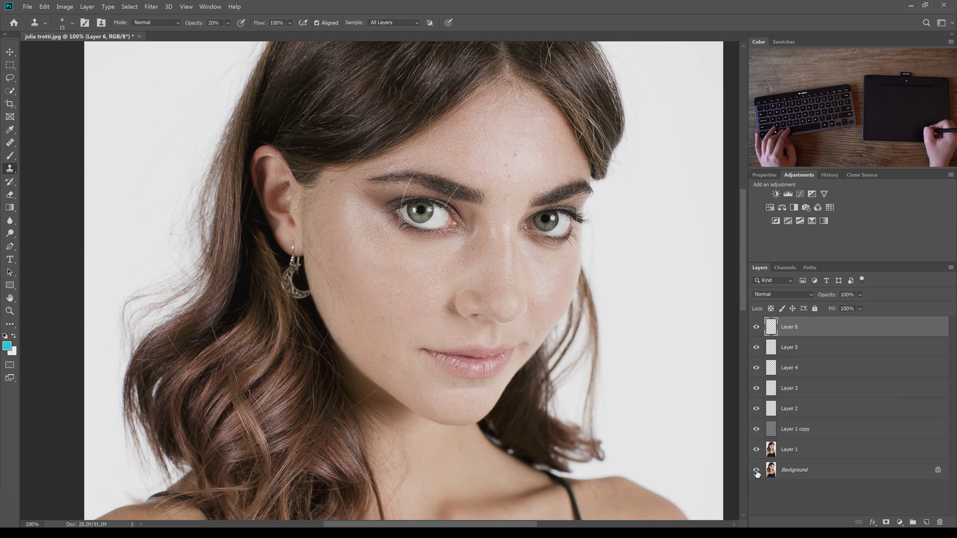